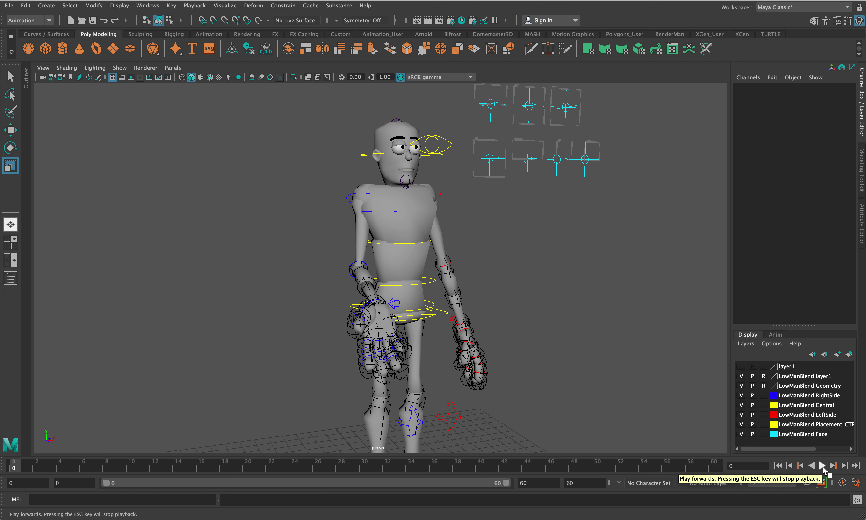
Play the existing arm animation, stop it, and return to frame 0
{"action": "left_click", "coordinate": [822, 467]}
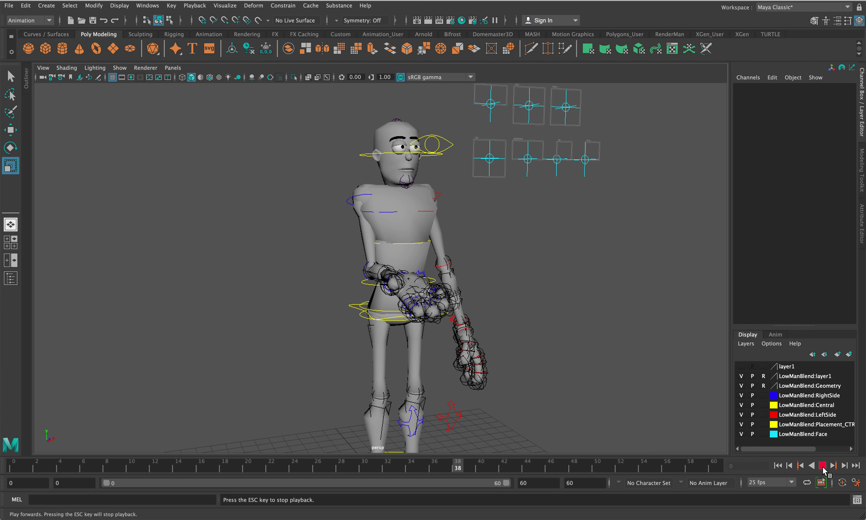
{"action": "left_click", "coordinate": [822, 466]}
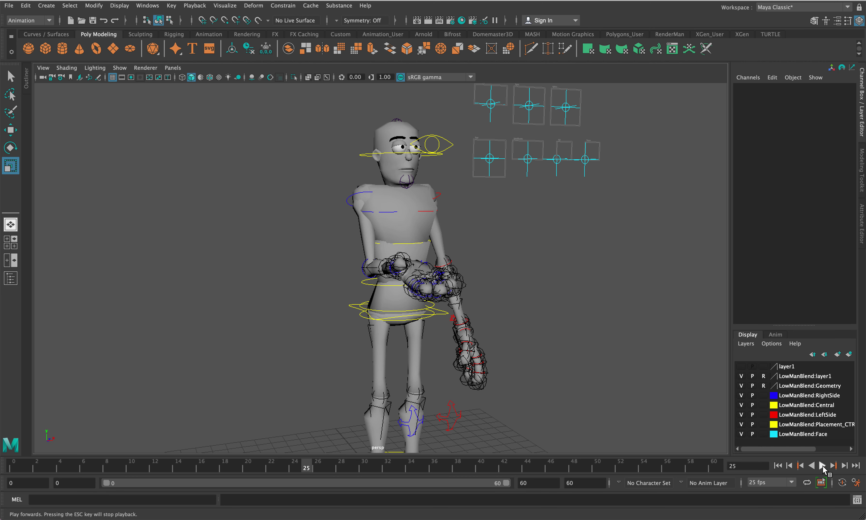
{"action": "left_click", "coordinate": [14, 466]}
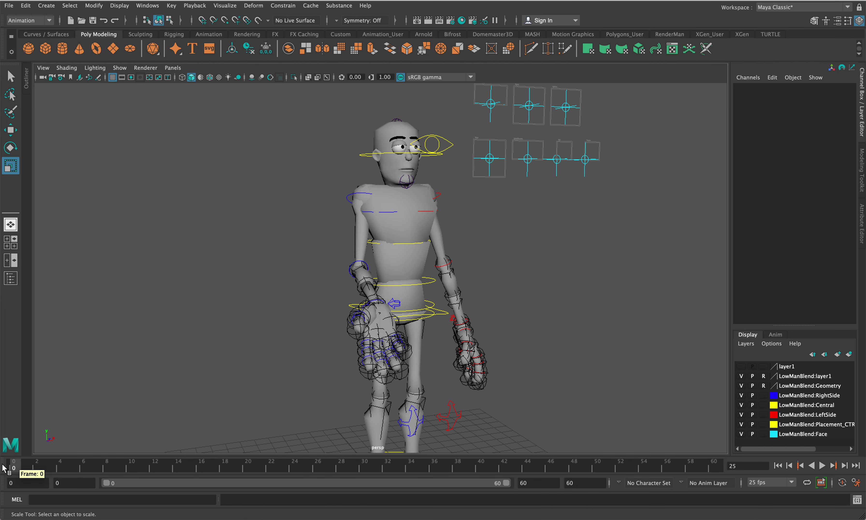
Make layer1 visible and select the sphere in front of the character
{"action": "left_click", "coordinate": [742, 366]}
{"action": "left_click", "coordinate": [416, 283]}
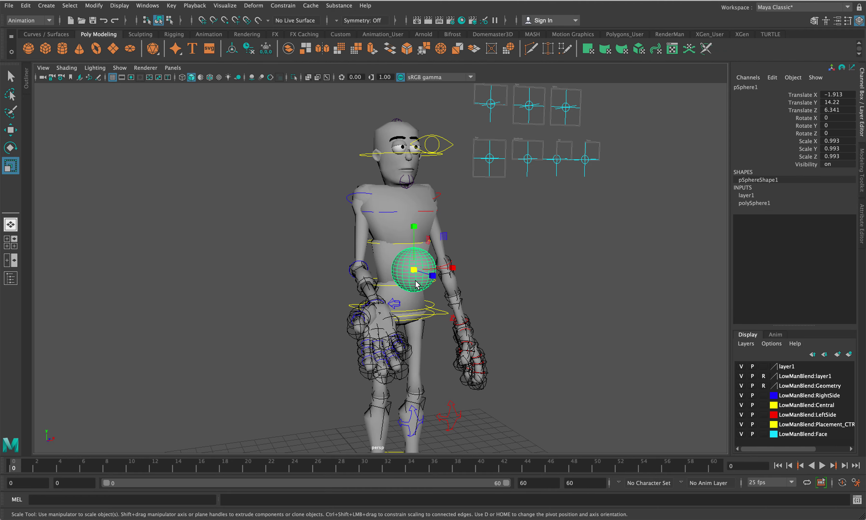
{"action": "mouse_move", "coordinate": [432, 325]}
{"action": "left_mouse_down", "text": "alt"}
{"action": "mouse_move", "coordinate": [422, 306]}
{"action": "mouse_move", "coordinate": [442, 316]}
{"action": "mouse_move", "coordinate": [512, 309]}
{"action": "mouse_move", "coordinate": [539, 319]}
{"action": "mouse_move", "coordinate": [489, 309]}
{"action": "mouse_move", "coordinate": [535, 332]}
{"action": "mouse_move", "coordinate": [439, 323]}
{"action": "left_mouse_up", "text": "alt"}
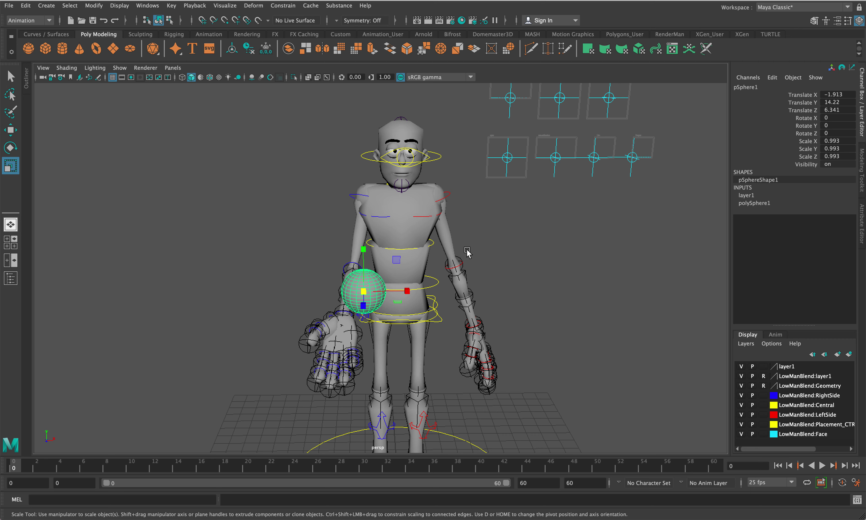
Move the sphere into the character's right palm, at about X -3.126, Y 11.971, Z 6.206, and deselect it
{"action": "left_click", "coordinate": [7, 134]}
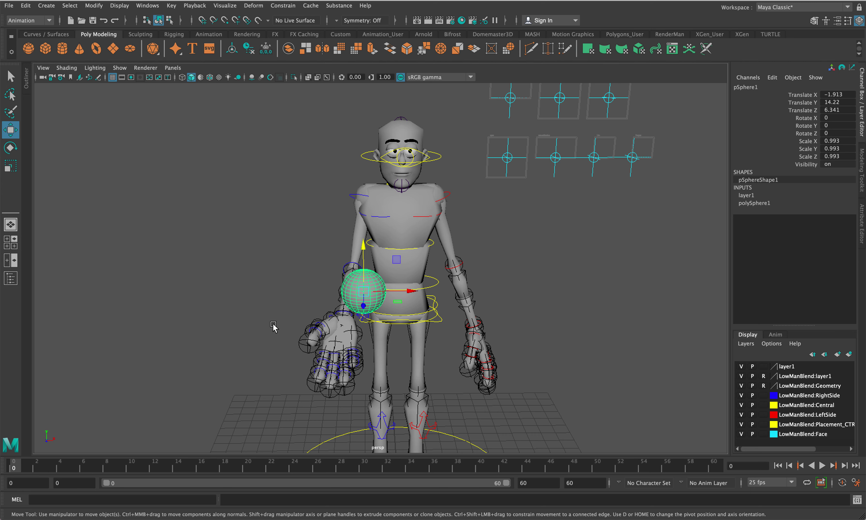
{"action": "mouse_move", "coordinate": [253, 327]}
{"action": "left_mouse_down", "text": "alt"}
{"action": "mouse_move", "coordinate": [272, 330]}
{"action": "mouse_move", "coordinate": [259, 328]}
{"action": "left_mouse_up", "text": "alt"}
{"action": "left_click_drag", "start_coordinate": [417, 297], "coordinate": [349, 303]}
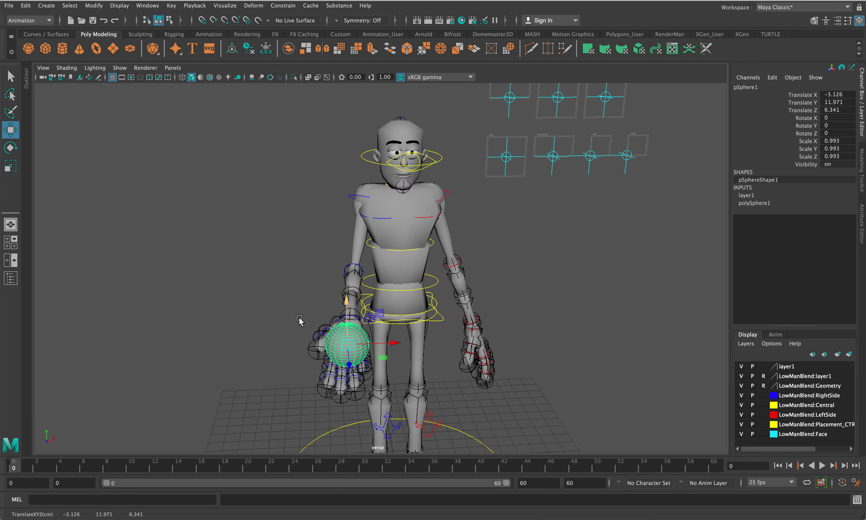
{"action": "left_click_drag", "start_coordinate": [299, 321], "coordinate": [368, 314], "text": "alt"}
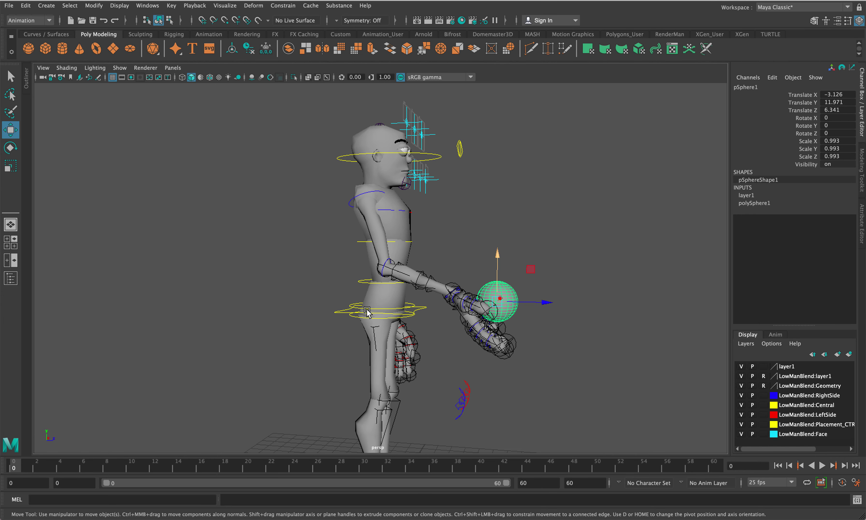
{"action": "left_click", "coordinate": [550, 302]}
{"action": "left_click_drag", "start_coordinate": [550, 302], "coordinate": [344, 327]}
{"action": "middle_click_drag", "start_coordinate": [530, 264], "coordinate": [525, 242], "text": "alt"}
{"action": "left_click", "coordinate": [521, 246]}
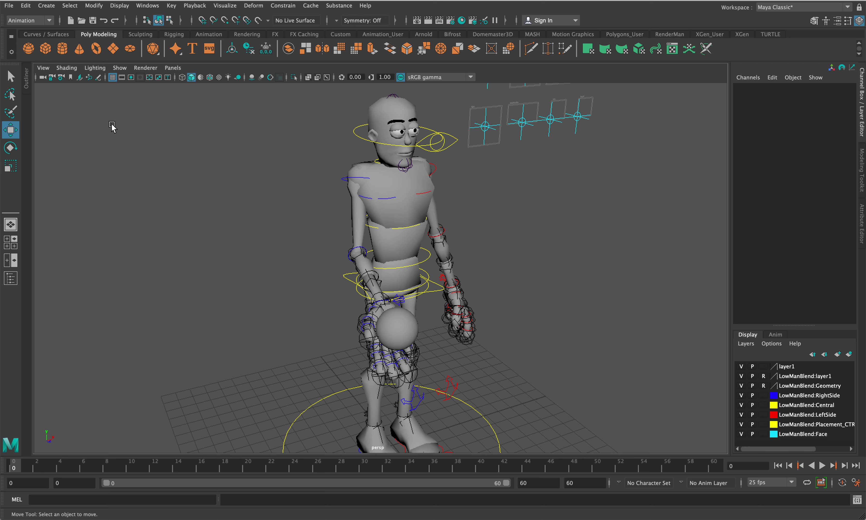
With the Animation menu set active, parent-constrain the sphere to the right wrist FK control
{"action": "left_click", "coordinate": [13, 21]}
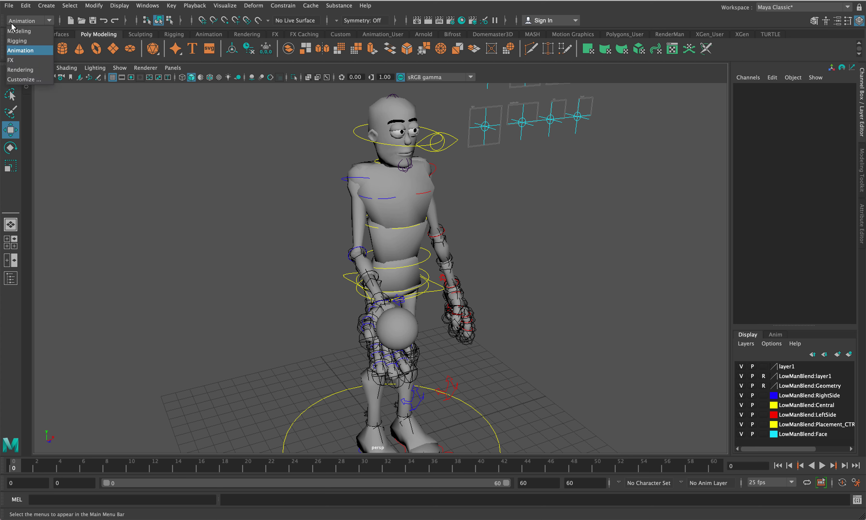
{"action": "left_click", "coordinate": [19, 53]}
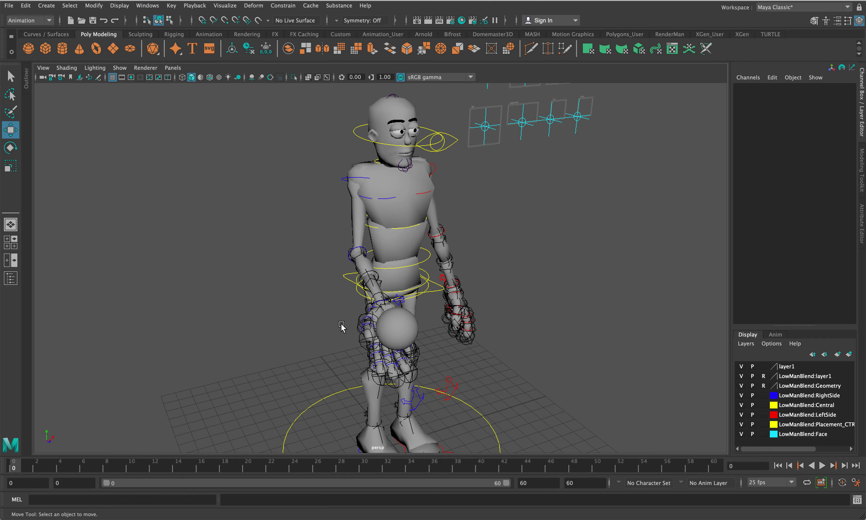
{"action": "left_click_drag", "start_coordinate": [340, 323], "coordinate": [374, 334], "text": "alt"}
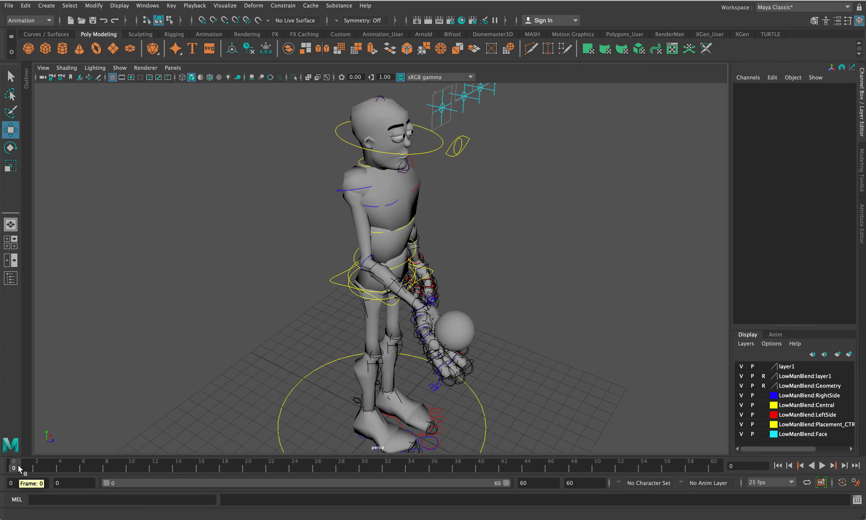
{"action": "scroll", "coordinate": [398, 361], "scroll_direction": "up", "scroll_amount": 5}
{"action": "middle_click_drag", "start_coordinate": [417, 361], "coordinate": [362, 271], "text": "alt"}
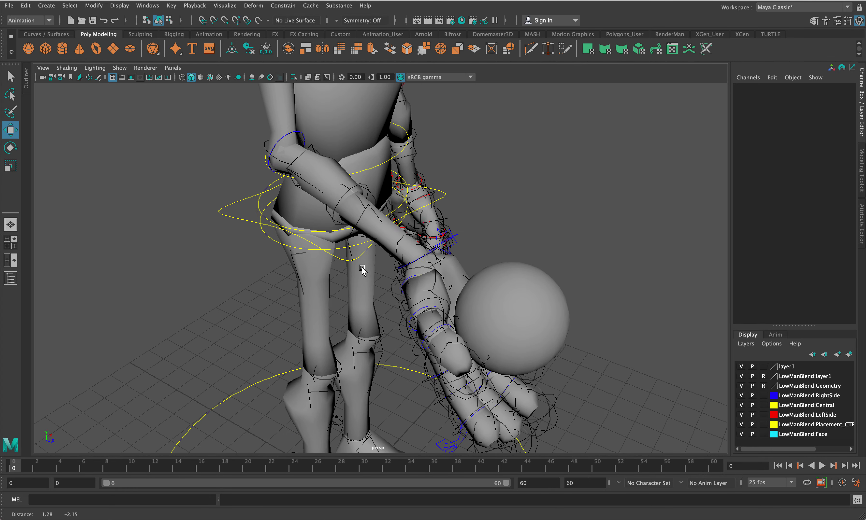
{"action": "left_click_drag", "start_coordinate": [362, 270], "coordinate": [371, 282], "text": "alt"}
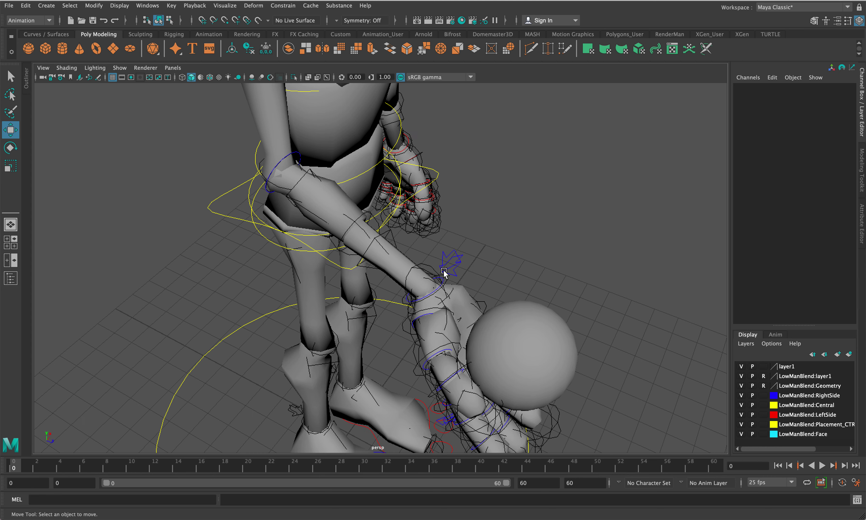
{"action": "left_click", "coordinate": [437, 289]}
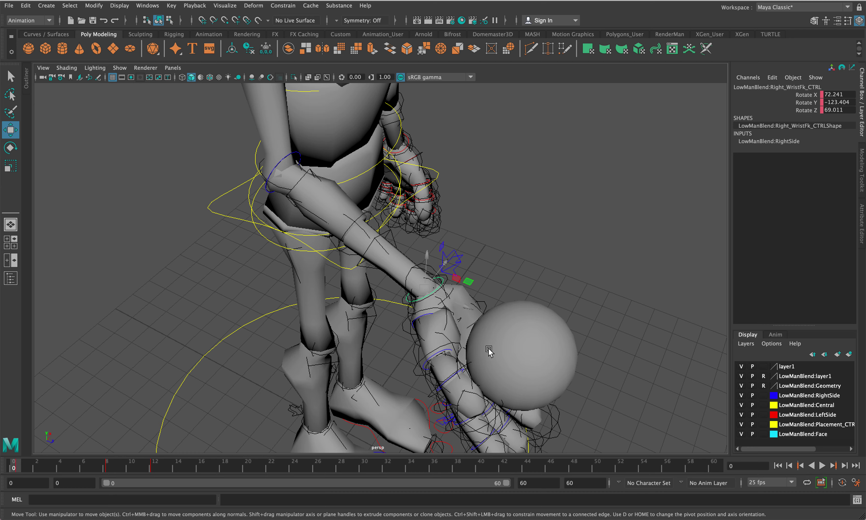
{"action": "left_click_drag", "start_coordinate": [483, 348], "coordinate": [450, 328], "text": "alt"}
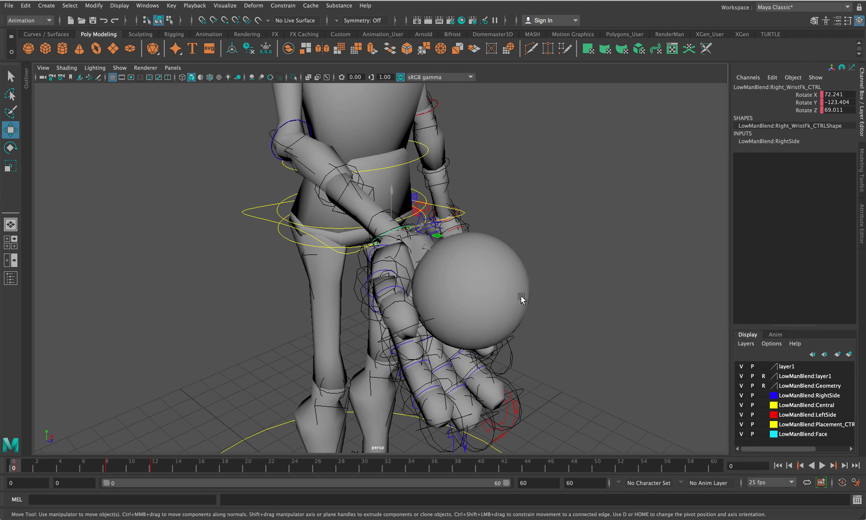
{"action": "left_click", "coordinate": [523, 288]}
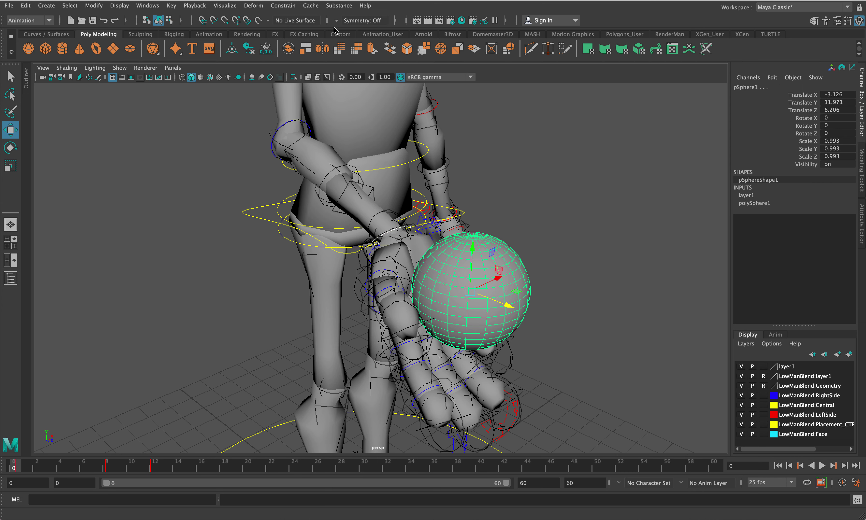
{"action": "left_click", "coordinate": [286, 8]}
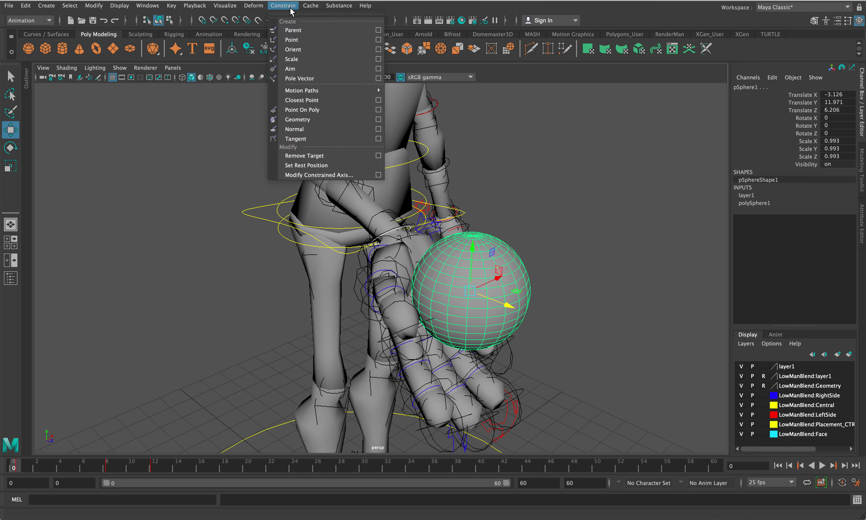
{"action": "left_click", "coordinate": [292, 30]}
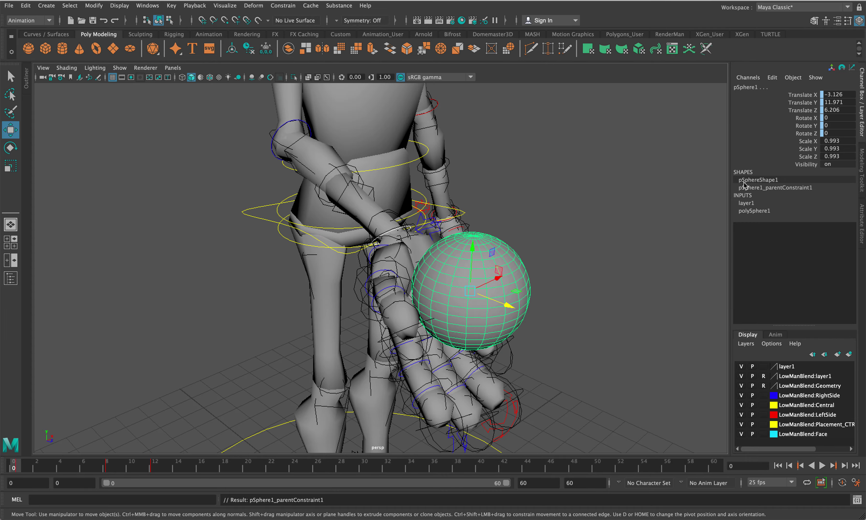
Deselect everything and play the animation to check how the sphere follows the right hand
{"action": "left_click_drag", "start_coordinate": [499, 247], "coordinate": [391, 253], "text": "alt"}
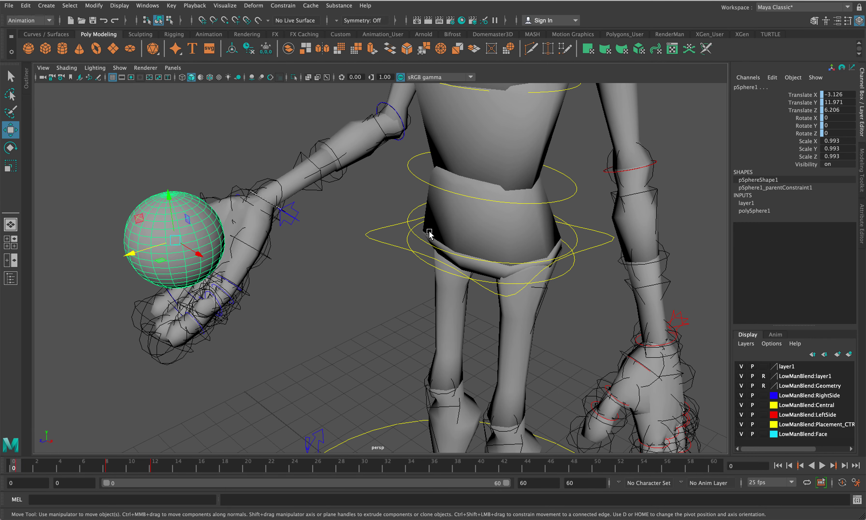
{"action": "left_click", "coordinate": [330, 258]}
{"action": "scroll", "coordinate": [334, 261], "scroll_direction": "down", "scroll_amount": 5}
{"action": "scroll", "coordinate": [342, 261], "scroll_direction": "down", "scroll_amount": 6}
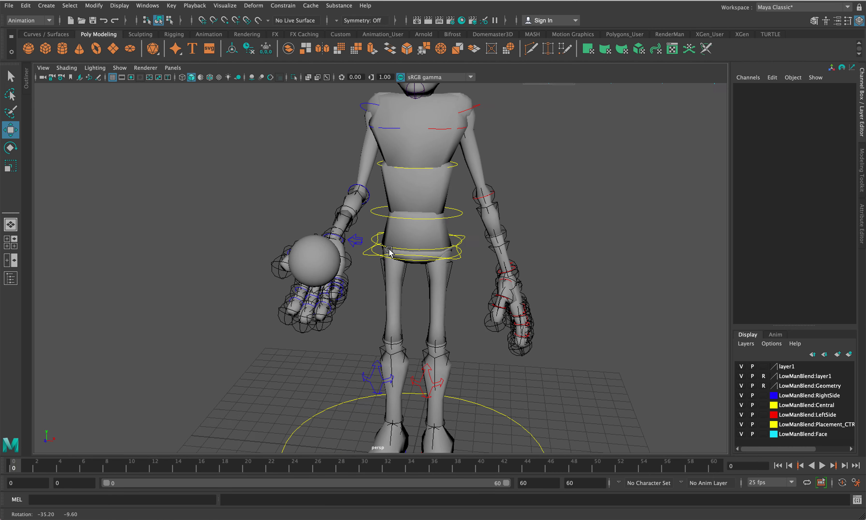
{"action": "left_click_drag", "start_coordinate": [392, 254], "coordinate": [478, 268], "text": "alt"}
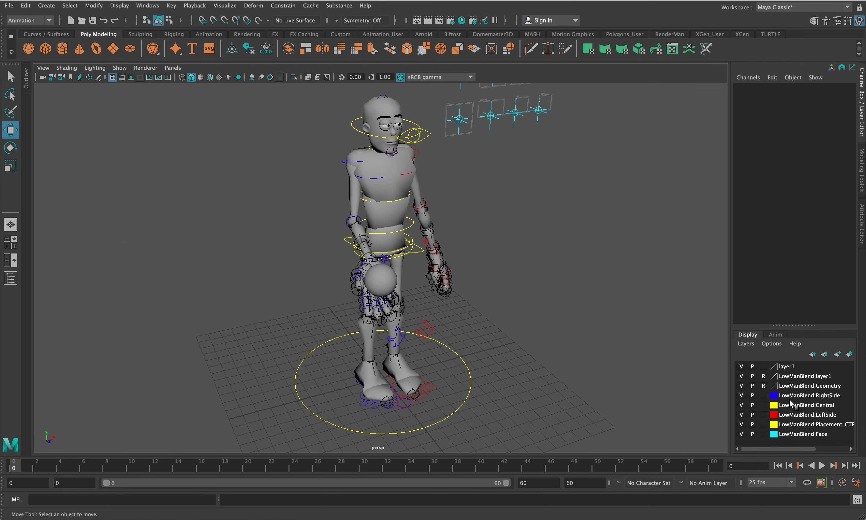
{"action": "left_click", "coordinate": [823, 467]}
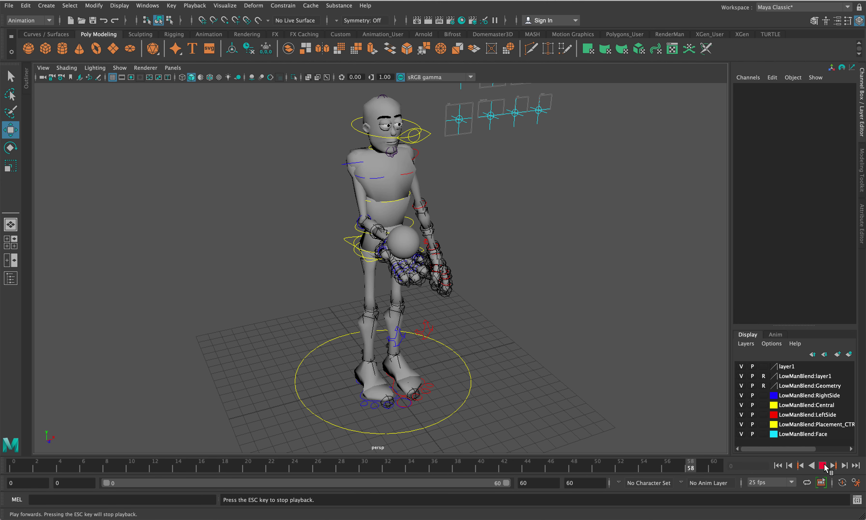
{"action": "left_click", "coordinate": [822, 466]}
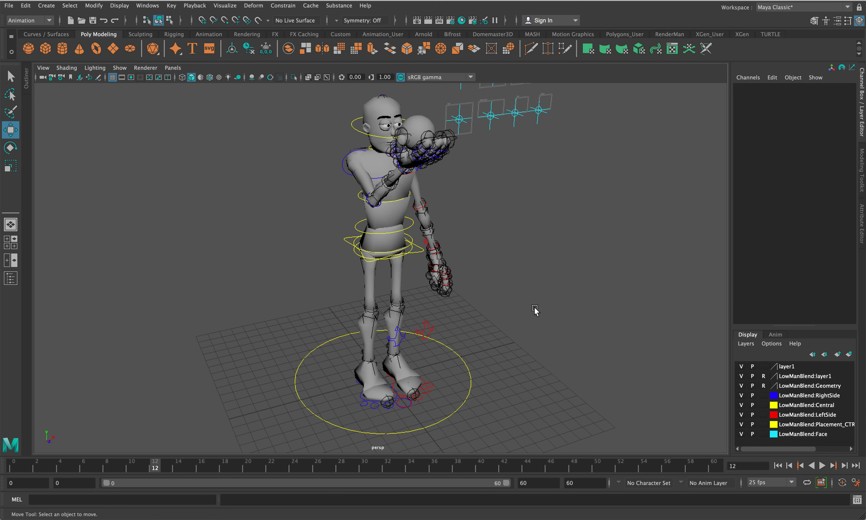
Key the sphere's translate and rotate channels at frame 12
{"action": "middle_click_drag", "start_coordinate": [535, 309], "coordinate": [528, 366], "text": "alt"}
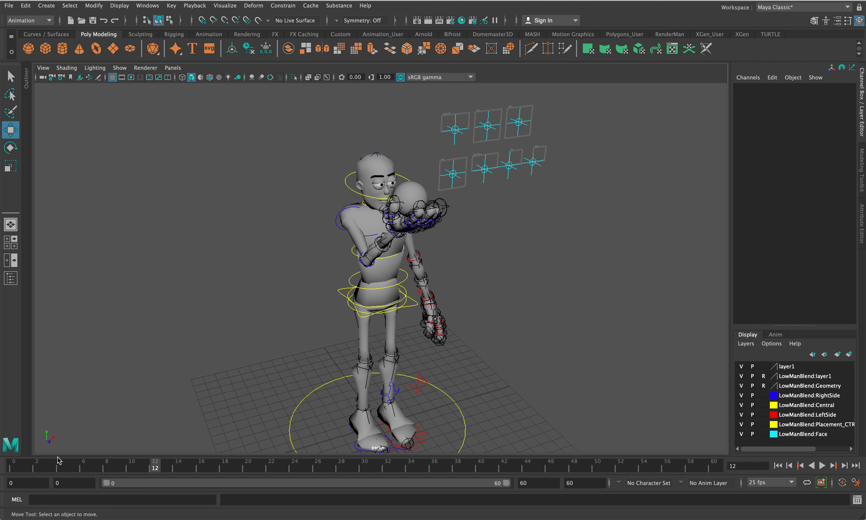
{"action": "left_click_drag", "start_coordinate": [62, 465], "coordinate": [155, 467]}
{"action": "left_click", "coordinate": [421, 193]}
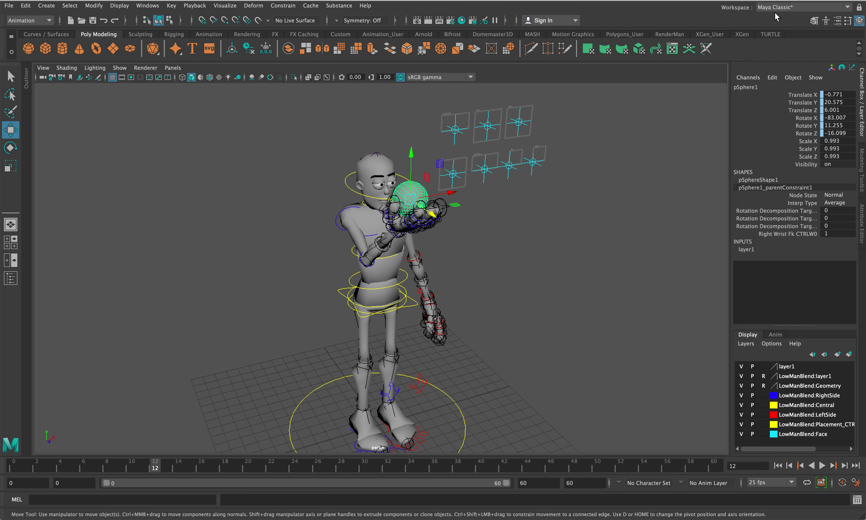
{"action": "left_click_drag", "start_coordinate": [807, 95], "coordinate": [815, 136]}
{"action": "right_click", "coordinate": [805, 110]}
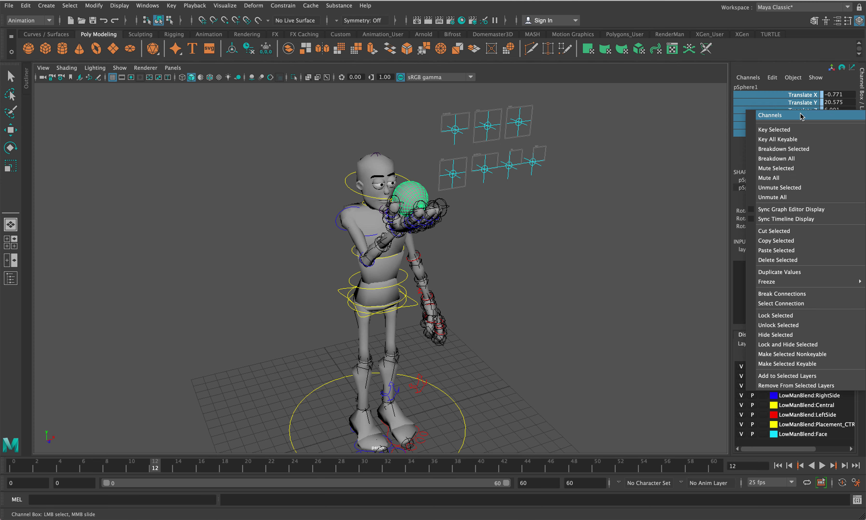
{"action": "left_click", "coordinate": [794, 130]}
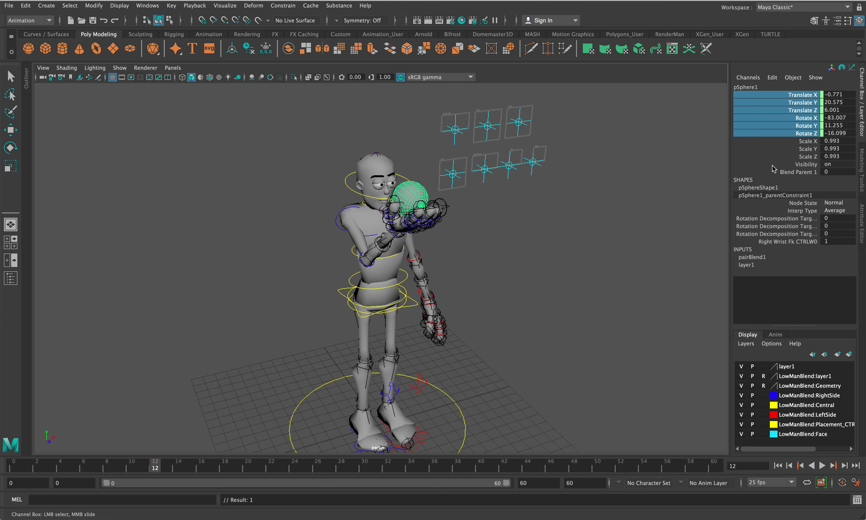
Try to set the sphere's Blend Parent 1 attribute to 1 at frame 12
{"action": "left_click", "coordinate": [784, 173]}
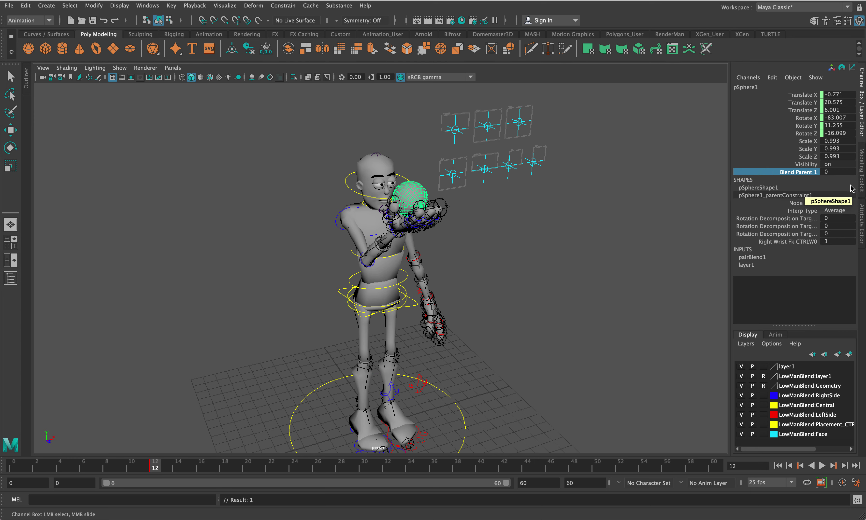
{"action": "left_click", "coordinate": [838, 171]}
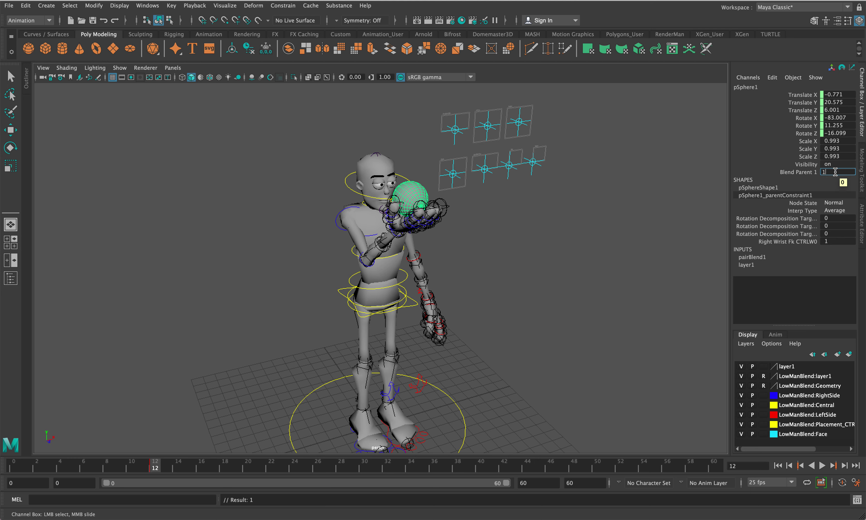
{"action": "left_click", "coordinate": [836, 157]}
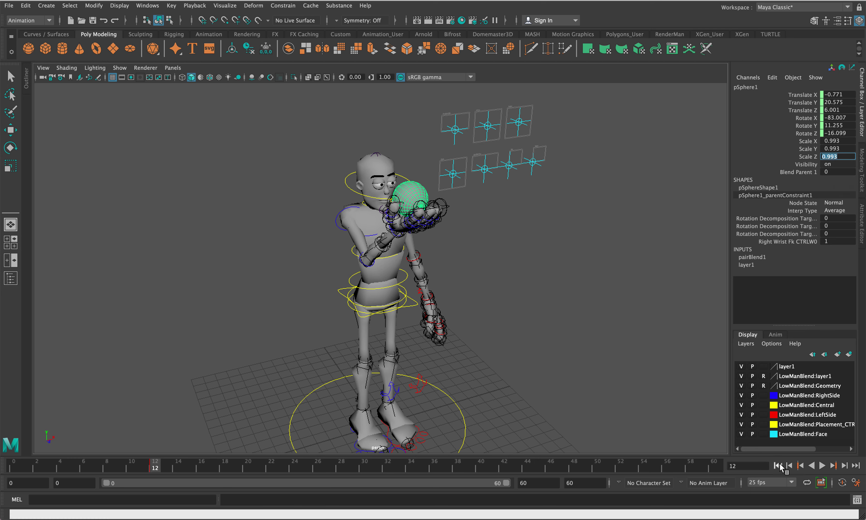
Play the animation from the start to check the sphere against the moving hand, then return to frame 0
{"action": "left_click", "coordinate": [777, 466]}
{"action": "left_click", "coordinate": [822, 466]}
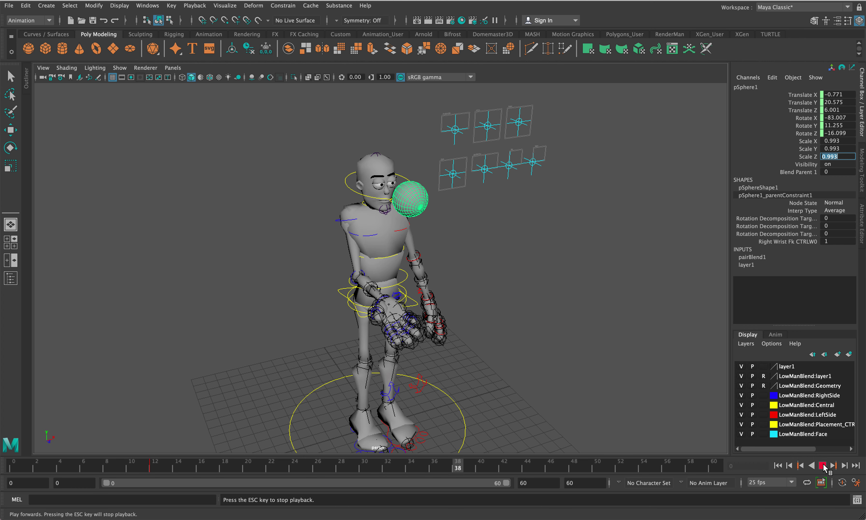
{"action": "left_click", "coordinate": [823, 467]}
{"action": "left_click", "coordinate": [777, 466]}
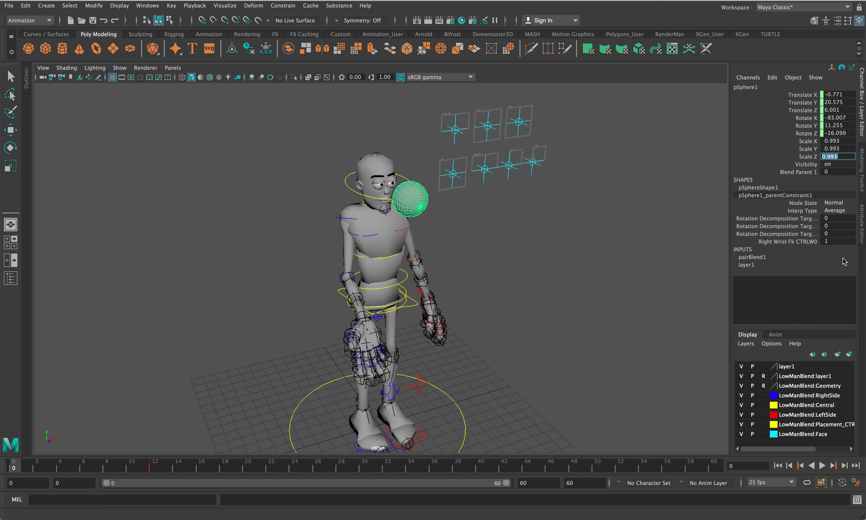
Set the sphere's Blend Parent 1 to 1 at frame 12 and return to the start of the playback range
{"action": "mouse_move", "coordinate": [157, 468]}
{"action": "left_mouse_down"}
{"action": "mouse_move", "coordinate": [164, 465]}
{"action": "mouse_move", "coordinate": [155, 468]}
{"action": "left_mouse_up"}
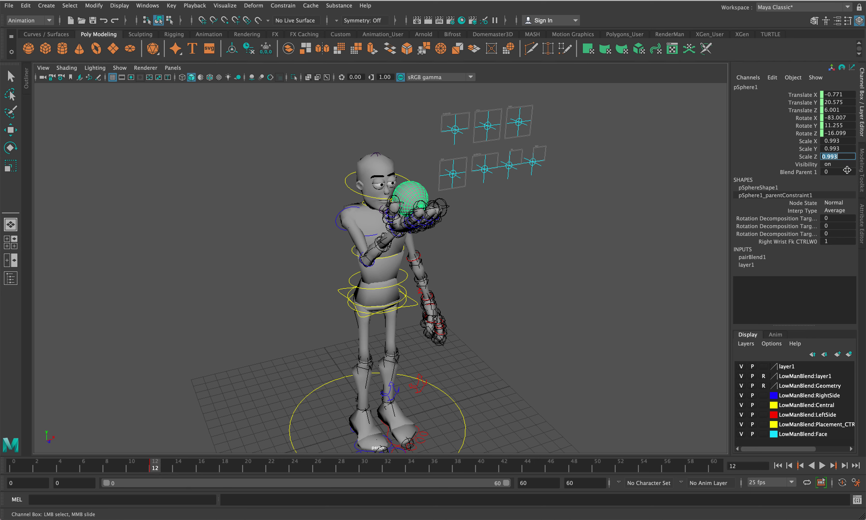
{"action": "left_click", "coordinate": [845, 172]}
{"action": "key", "text": "Return"}
{"action": "left_click", "coordinate": [778, 468]}
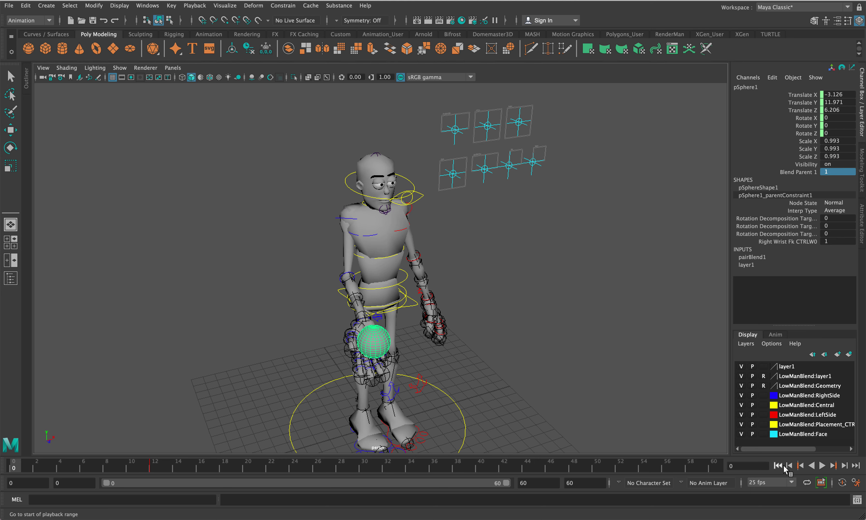
Play the animation from frame 0 to check that the sphere follows the hand
{"action": "left_click", "coordinate": [822, 466]}
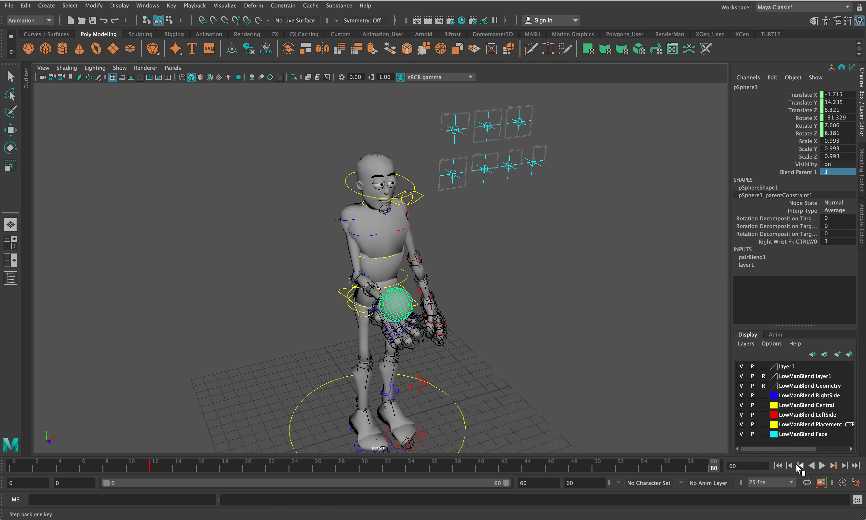
{"action": "left_click", "coordinate": [777, 466]}
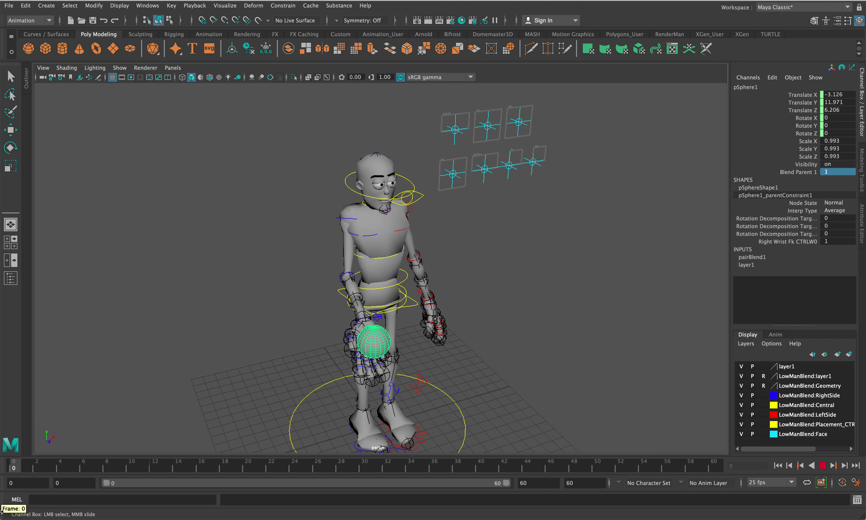
{"action": "key", "text": "alt+v"}
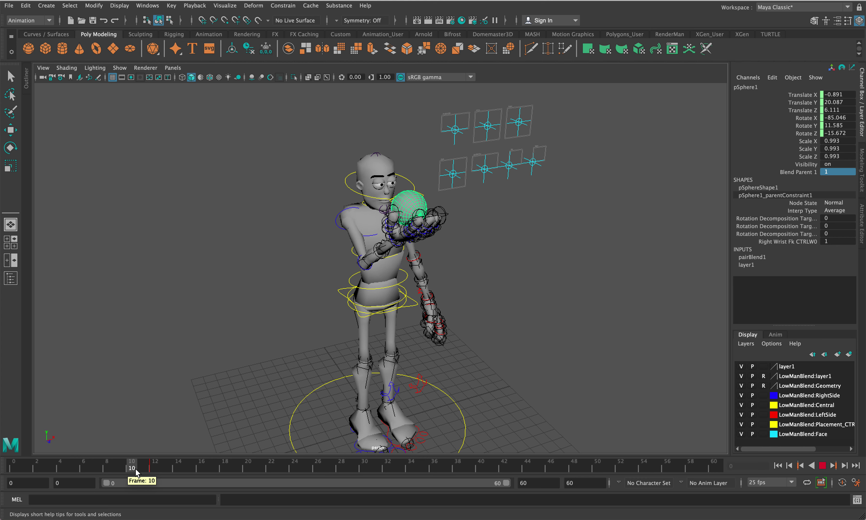
Key the sphere's Blend Parent 1 at its value of 1 on frame 12
{"action": "left_click", "coordinate": [156, 470]}
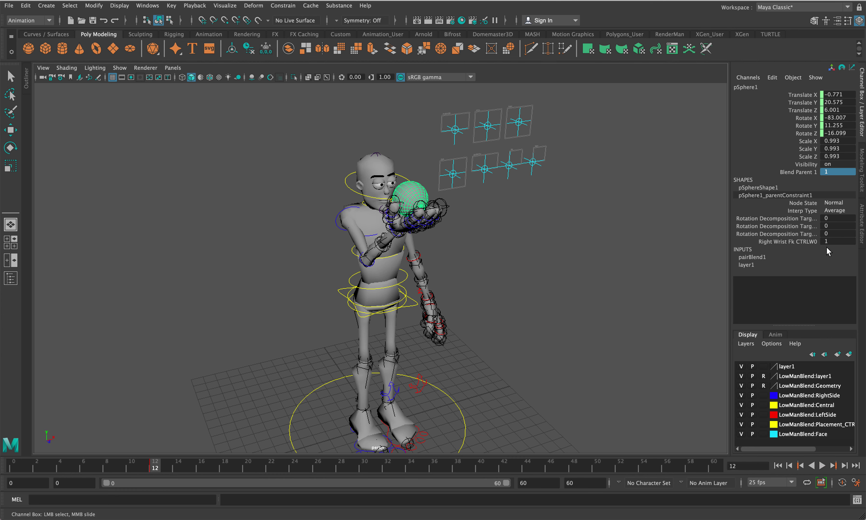
{"action": "left_click", "coordinate": [801, 172]}
{"action": "right_click", "coordinate": [802, 173]}
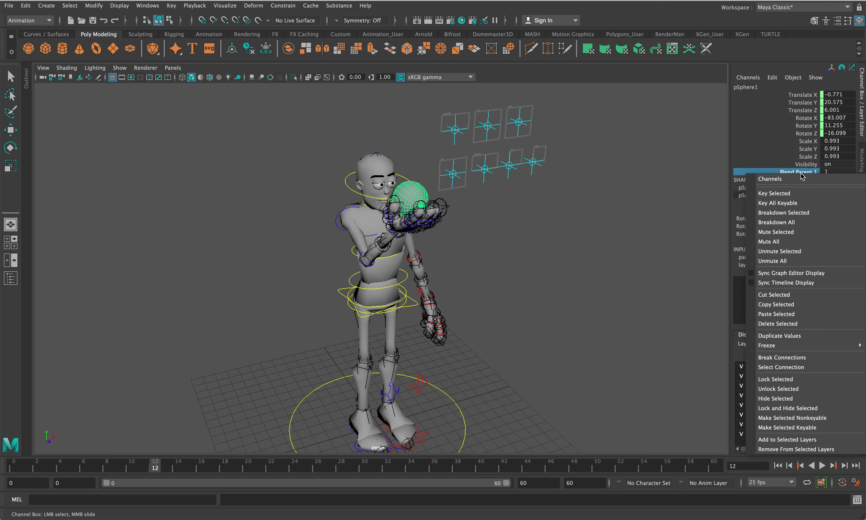
{"action": "left_click", "coordinate": [802, 194]}
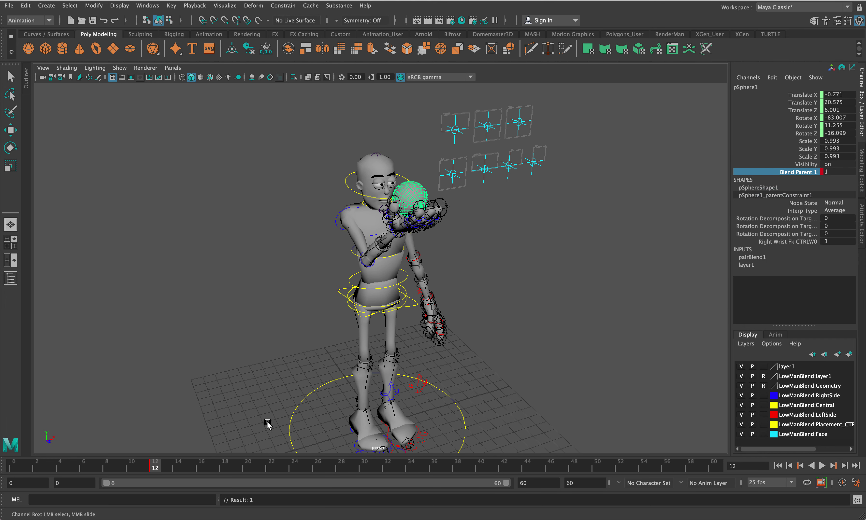
Set the sphere's Blend Parent 1 to 0 at frame 13
{"action": "left_click", "coordinate": [170, 464]}
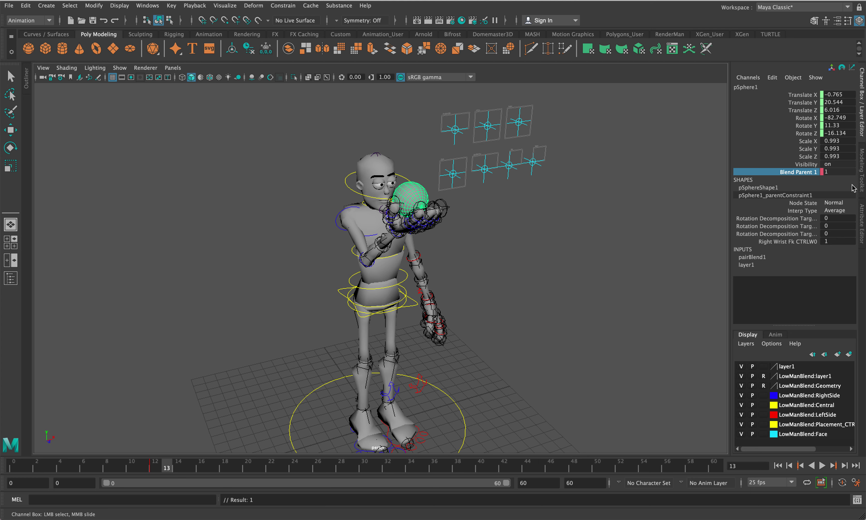
{"action": "left_click", "coordinate": [848, 172]}
{"action": "type", "text": "0"}
{"action": "key", "text": "Return"}
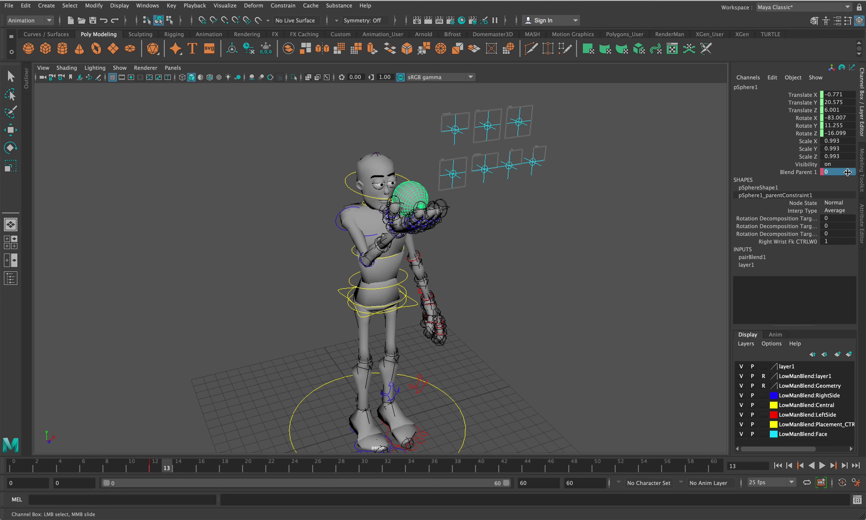
Key the sphere's translate, rotate and Blend Parent 1 channels at frame 13
{"action": "left_click_drag", "start_coordinate": [807, 95], "coordinate": [811, 135]}
{"action": "right_click", "coordinate": [812, 141]}
{"action": "left_click", "coordinate": [818, 153]}
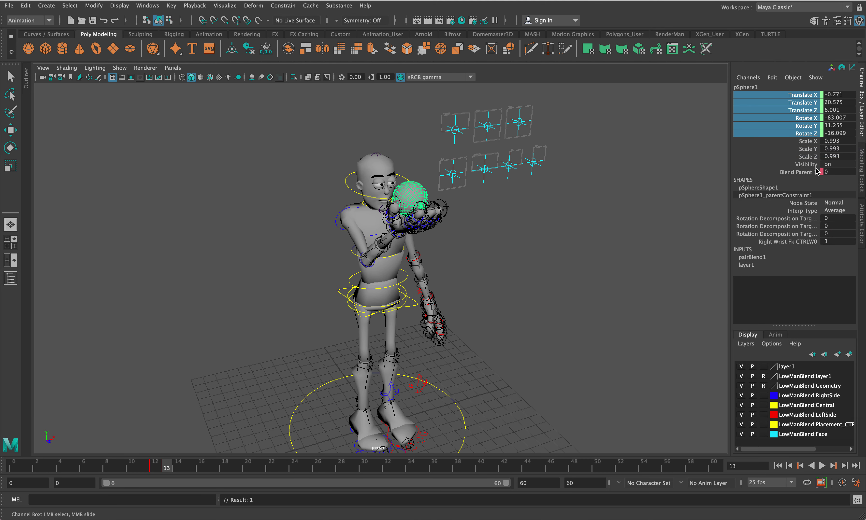
{"action": "left_click", "coordinate": [803, 172]}
{"action": "right_click", "coordinate": [803, 172]}
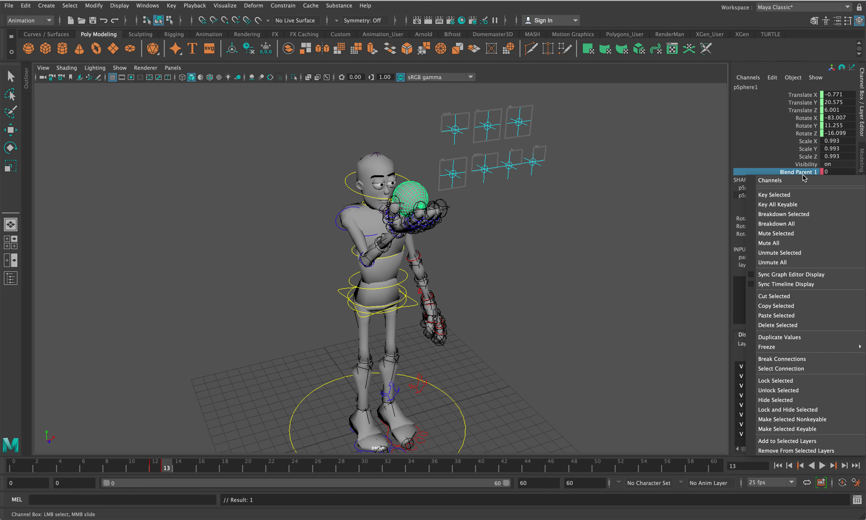
{"action": "left_click", "coordinate": [807, 195]}
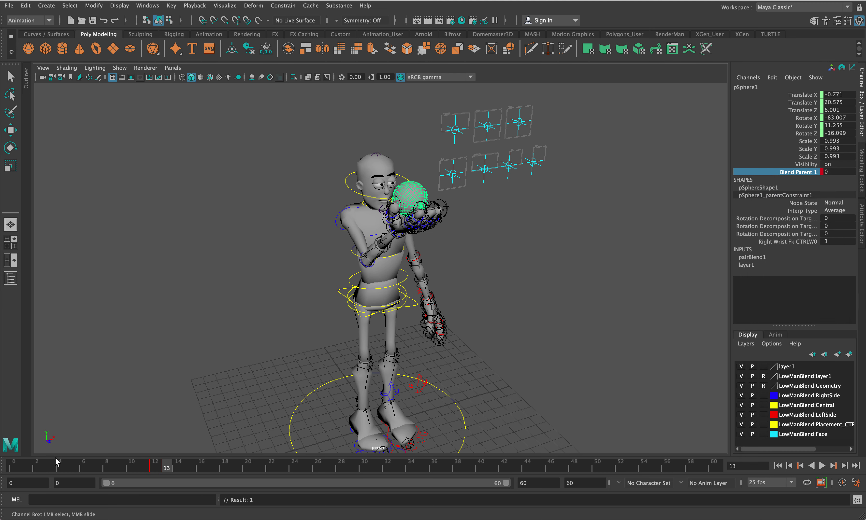
Play the animation from frame 0 to check the sphere's release from the hand
{"action": "left_click_drag", "start_coordinate": [57, 462], "coordinate": [13, 466]}
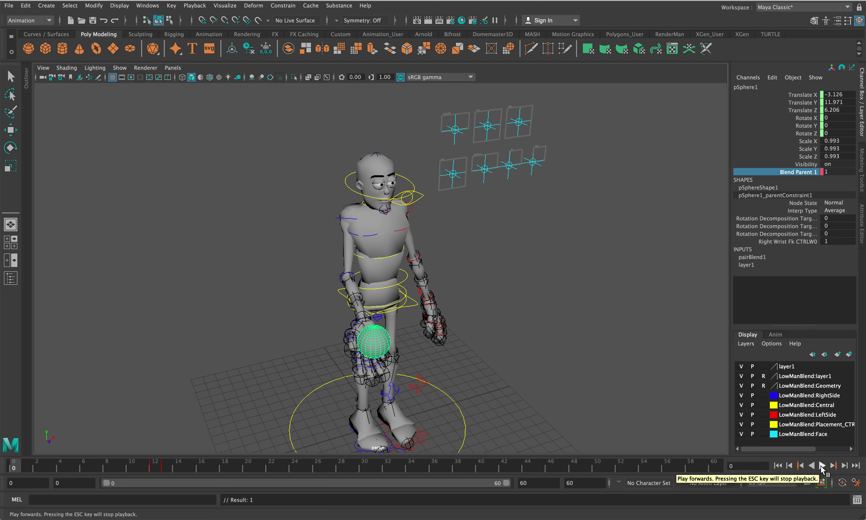
{"action": "left_click", "coordinate": [822, 466]}
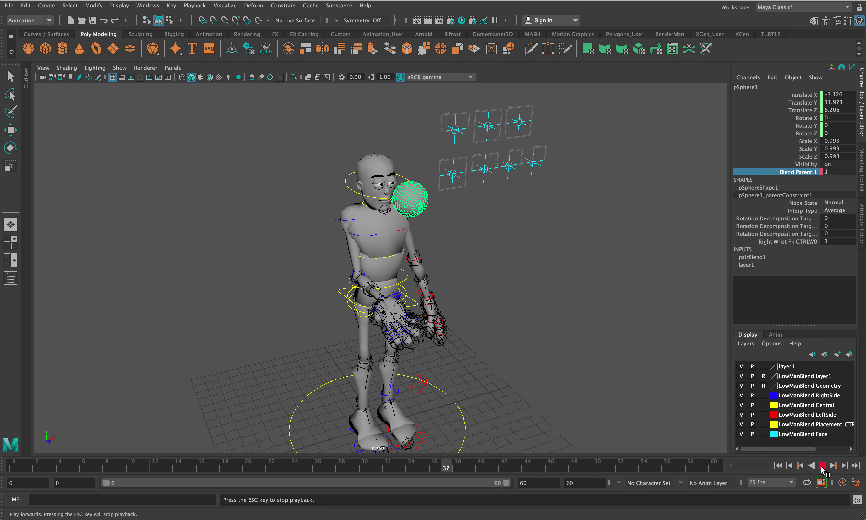
{"action": "left_click", "coordinate": [822, 467]}
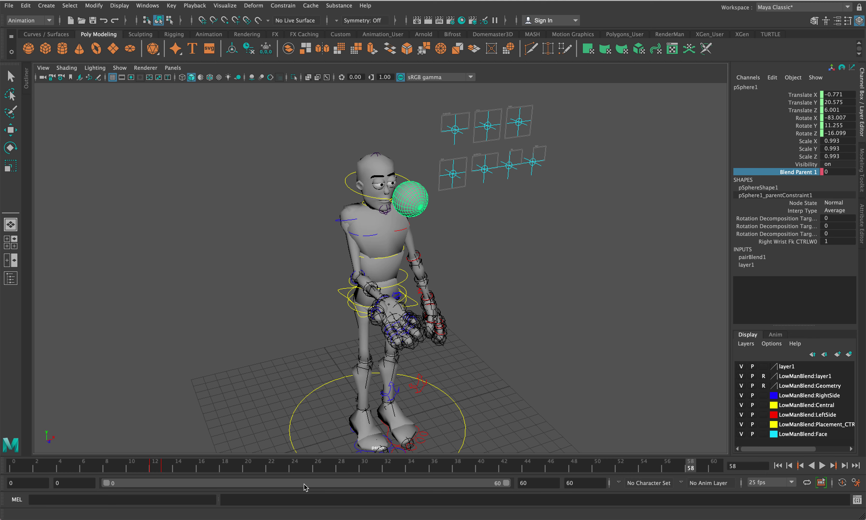
{"action": "key", "text": "alt+v"}
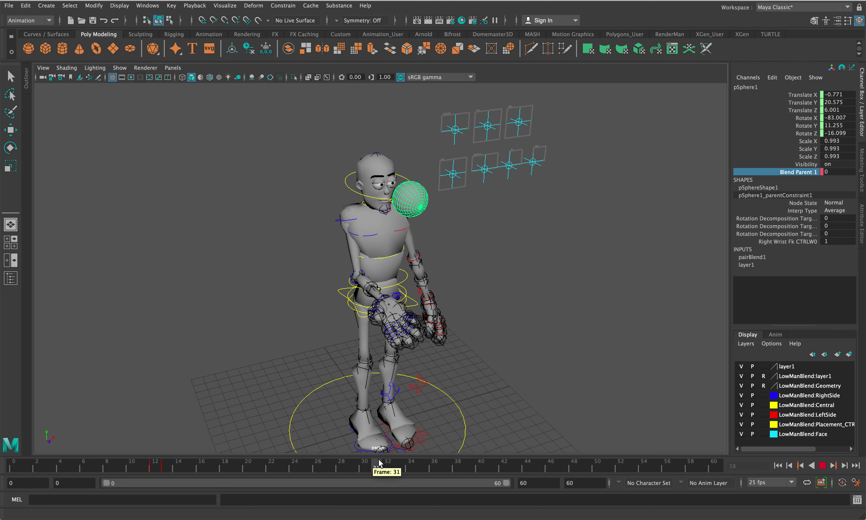
Set the sphere's Blend Parent 1 to 1 at frame 36 and key it
{"action": "left_click_drag", "start_coordinate": [417, 470], "coordinate": [431, 472]}
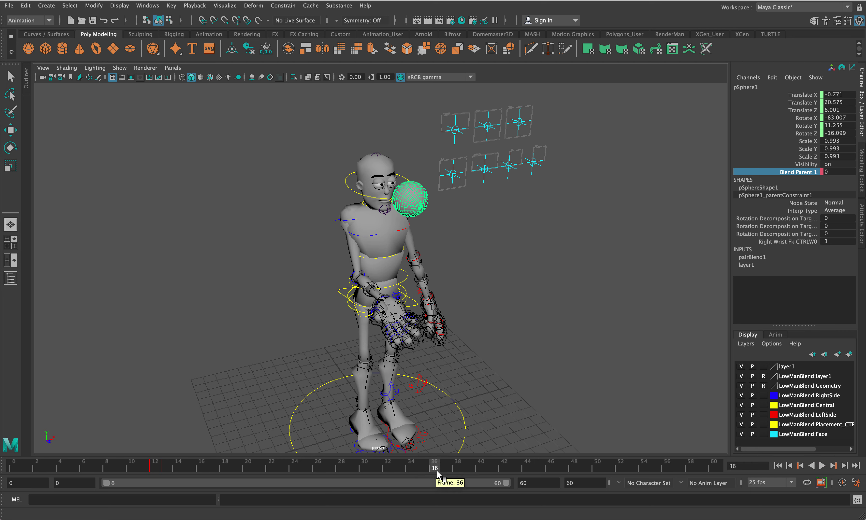
{"action": "left_click", "coordinate": [848, 174]}
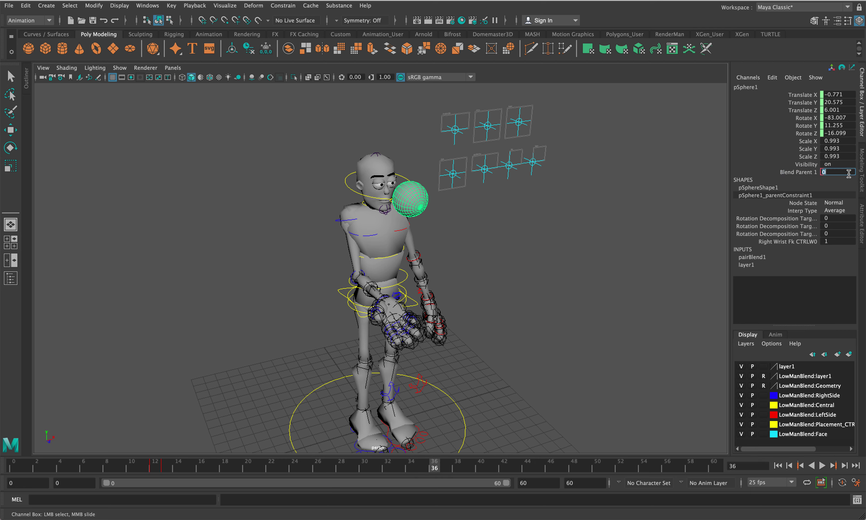
{"action": "type", "text": "1"}
{"action": "key", "text": "Return"}
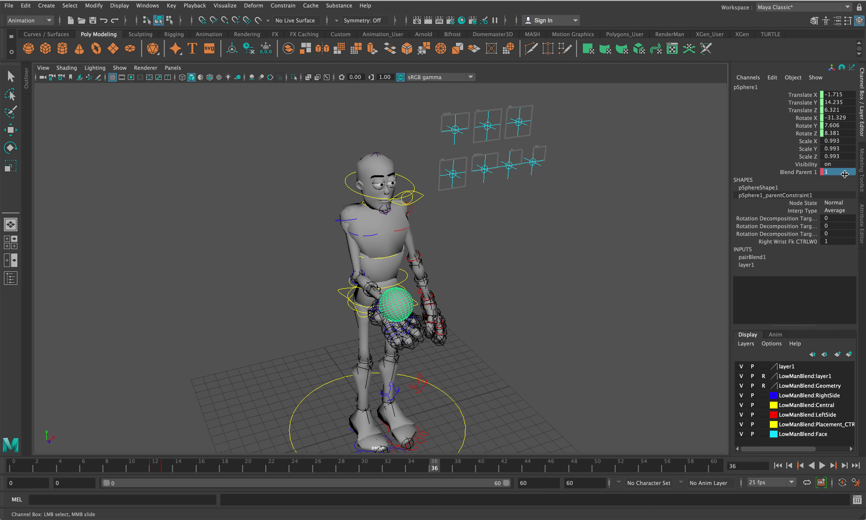
{"action": "right_click", "coordinate": [815, 175]}
{"action": "left_click", "coordinate": [811, 194]}
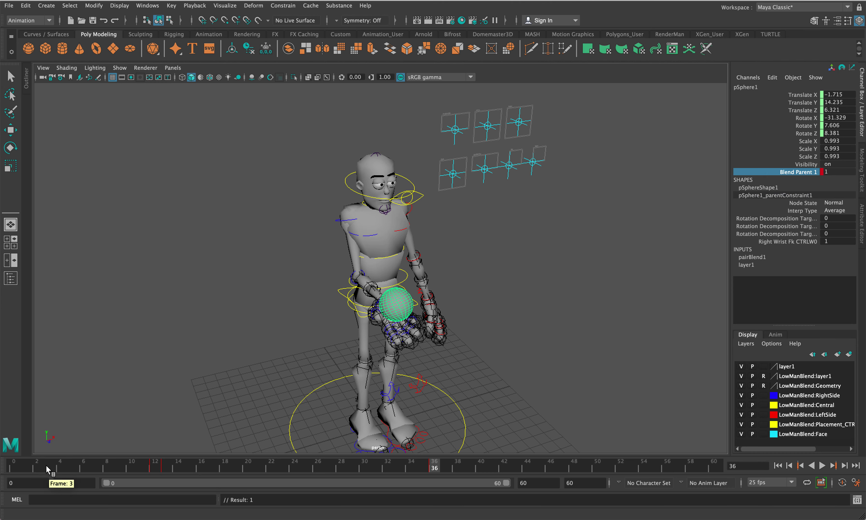
Play the animation from frame 0 to check how the sphere leaves and returns to the hand
{"action": "left_click_drag", "start_coordinate": [48, 470], "coordinate": [14, 470]}
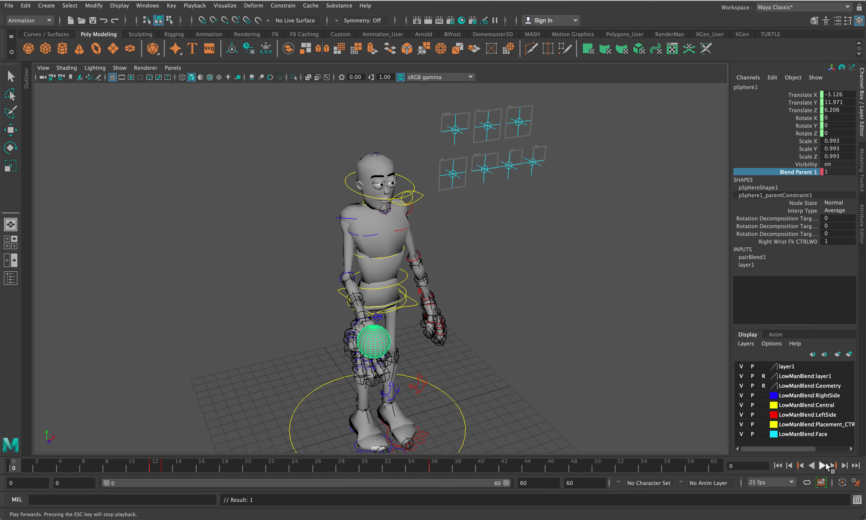
{"action": "left_click", "coordinate": [824, 466]}
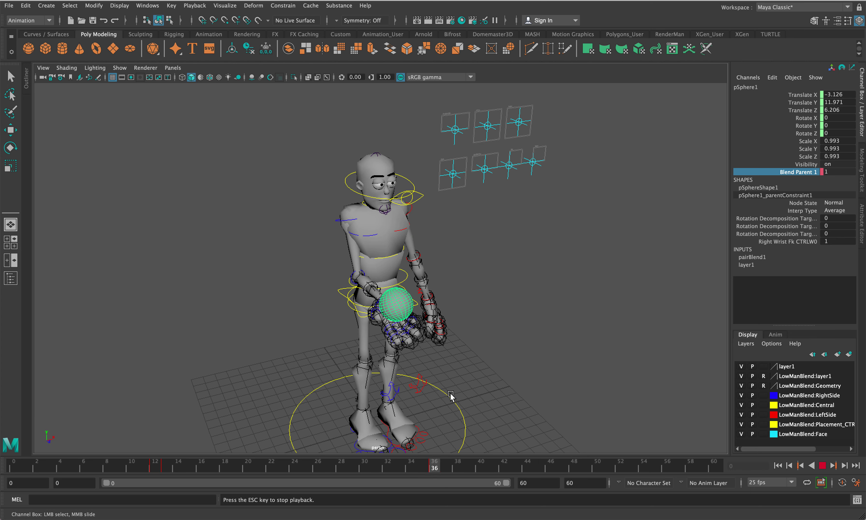
{"action": "left_click", "coordinate": [822, 466]}
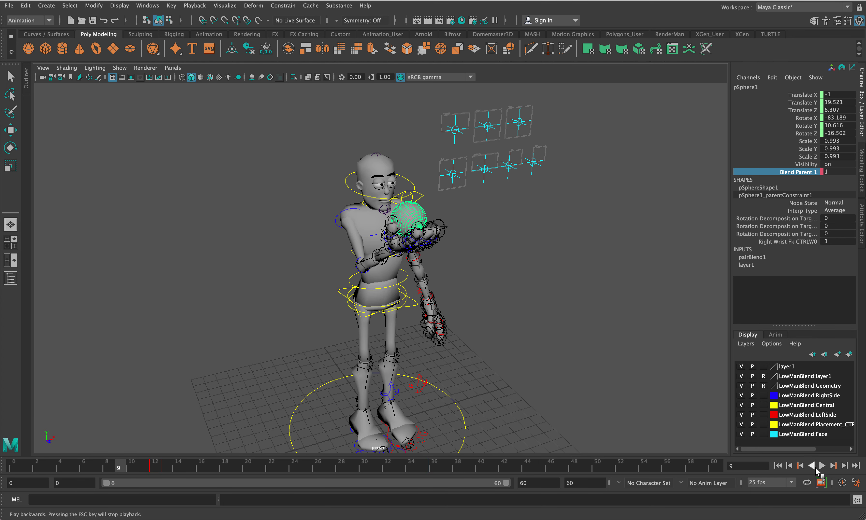
{"action": "left_click", "coordinate": [777, 465]}
{"action": "key", "text": "alt+v"}
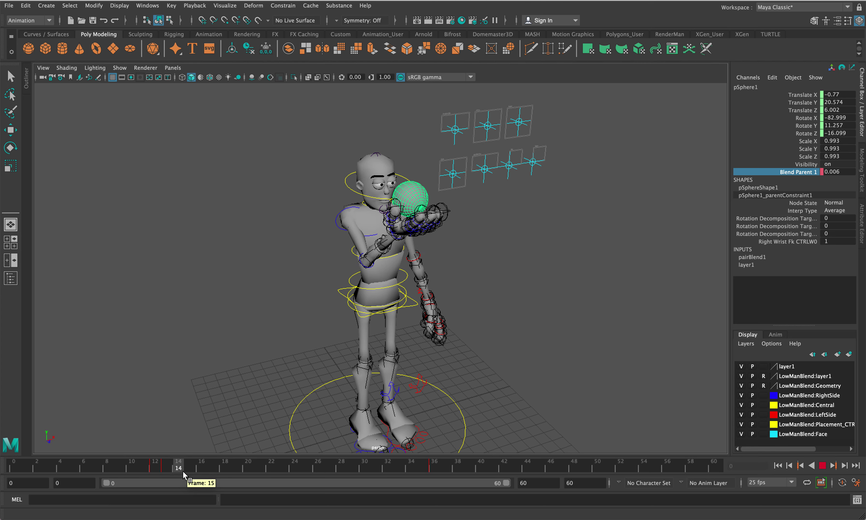
At frame 23, raise the sphere above the head to a Translate Y of about 25.97 and key its translate and rotate channels
{"action": "left_click_drag", "start_coordinate": [344, 436], "coordinate": [281, 457]}
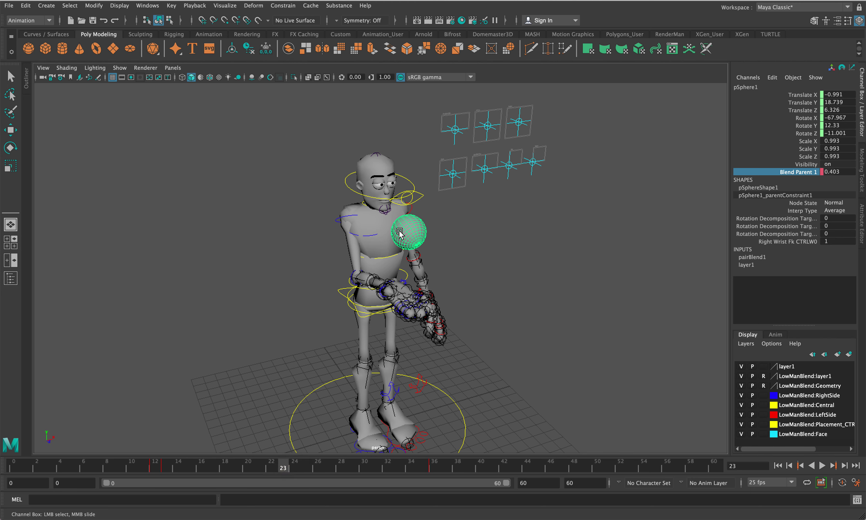
{"action": "key", "text": "w"}
{"action": "left_click_drag", "start_coordinate": [417, 195], "coordinate": [451, 51]}
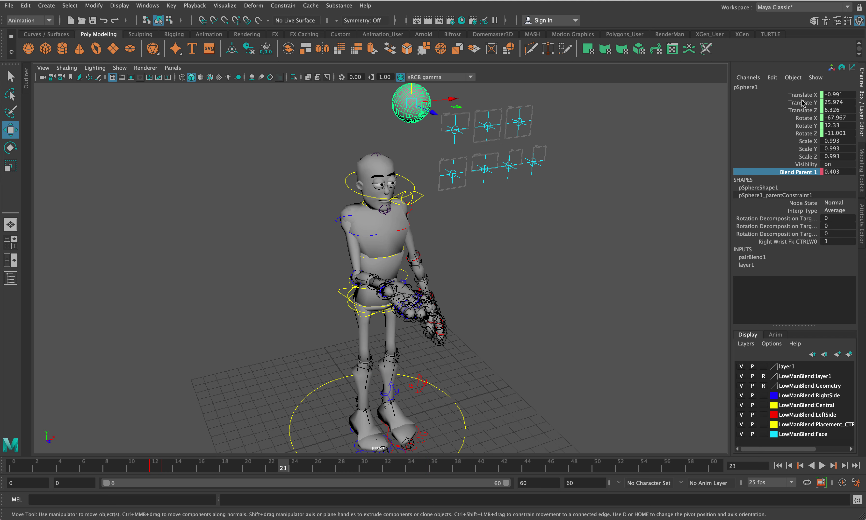
{"action": "left_click_drag", "start_coordinate": [803, 95], "coordinate": [808, 136]}
{"action": "right_click", "coordinate": [808, 135]}
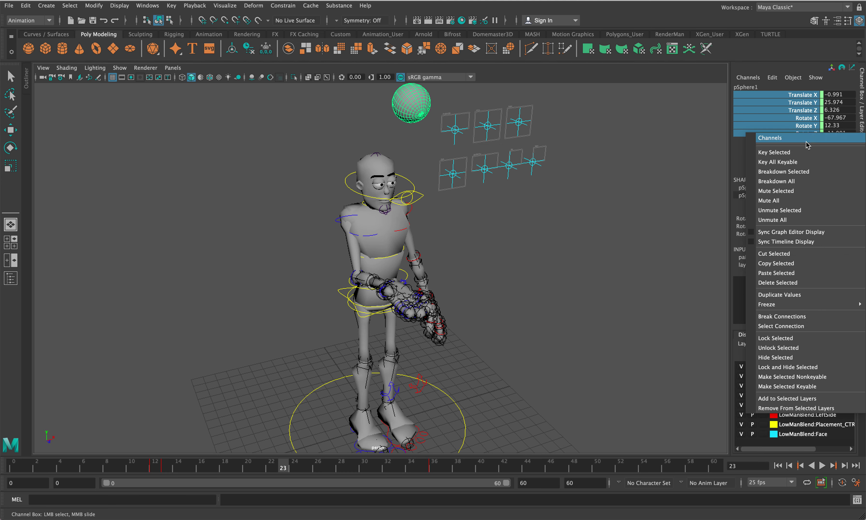
{"action": "left_click", "coordinate": [808, 152]}
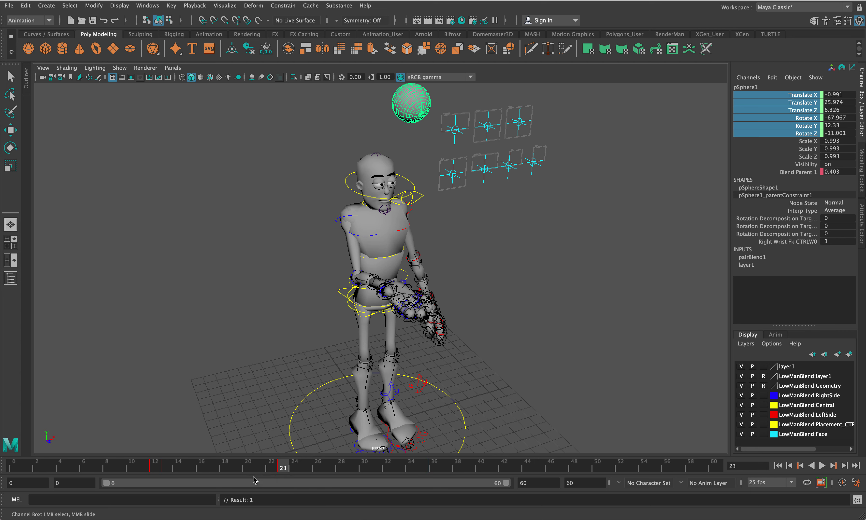
Play the animation from frame 0 to review the sphere's upward toss and catch
{"action": "left_click_drag", "start_coordinate": [247, 471], "coordinate": [13, 498]}
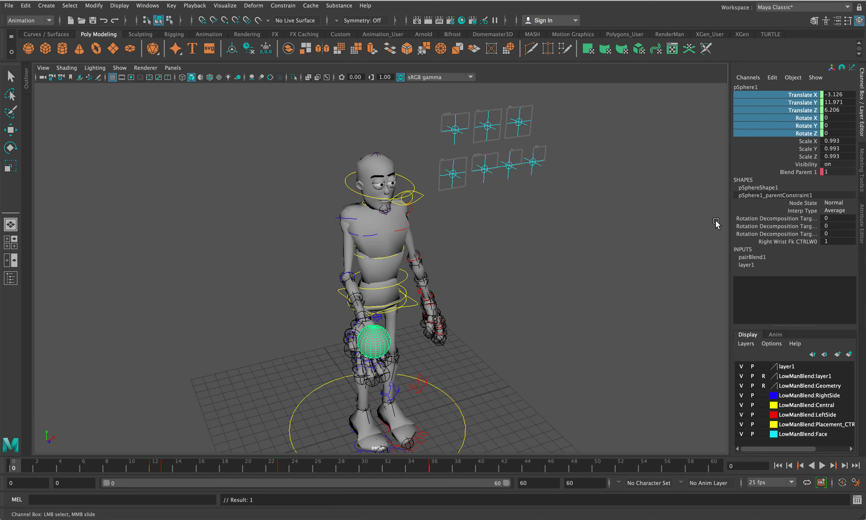
{"action": "left_click", "coordinate": [823, 469]}
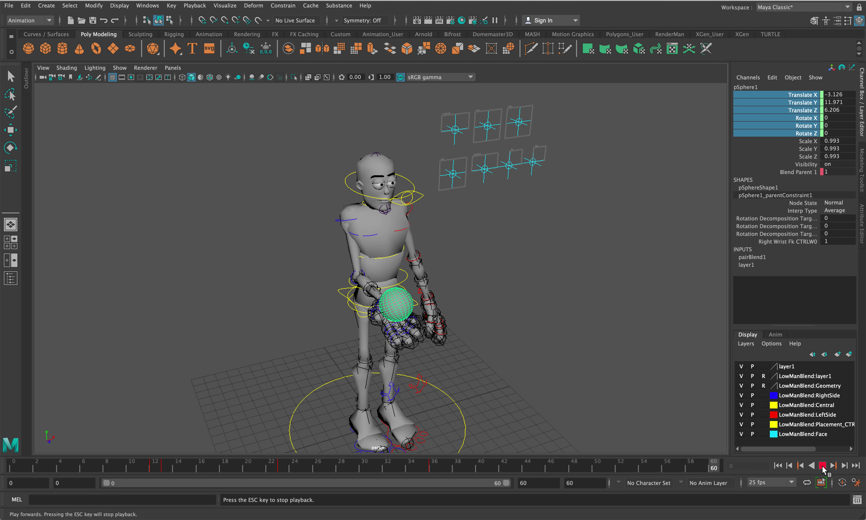
{"action": "left_click", "coordinate": [822, 467]}
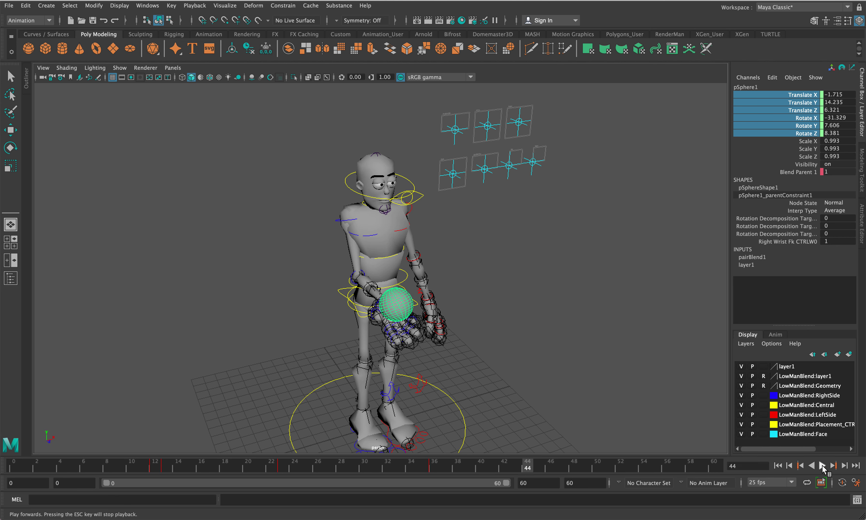
{"action": "key", "text": "alt+v"}
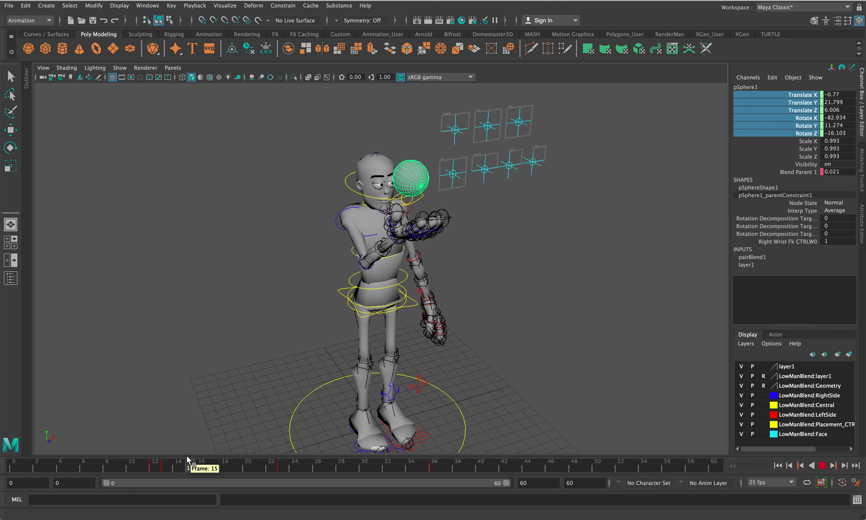
At frame 13, raise the sphere to a Translate Y of about 21.46 and key its translate and rotate channels
{"action": "left_click_drag", "start_coordinate": [62, 459], "coordinate": [172, 472]}
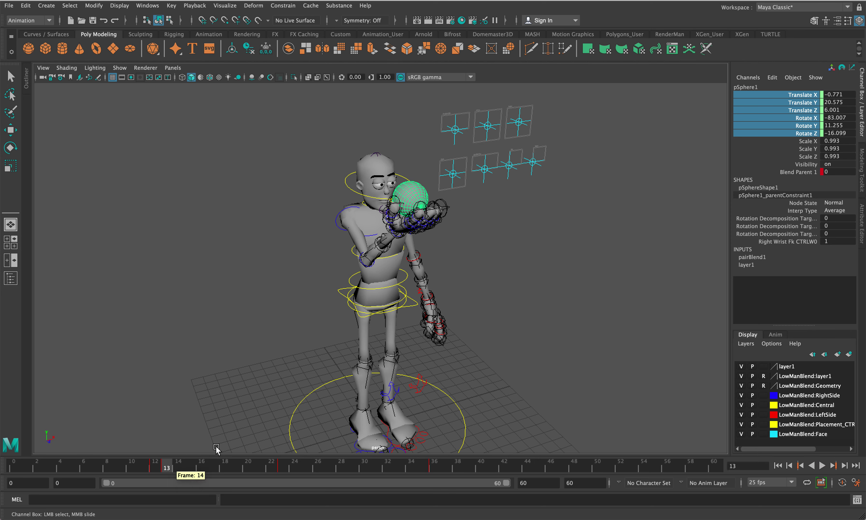
{"action": "left_click", "coordinate": [11, 131]}
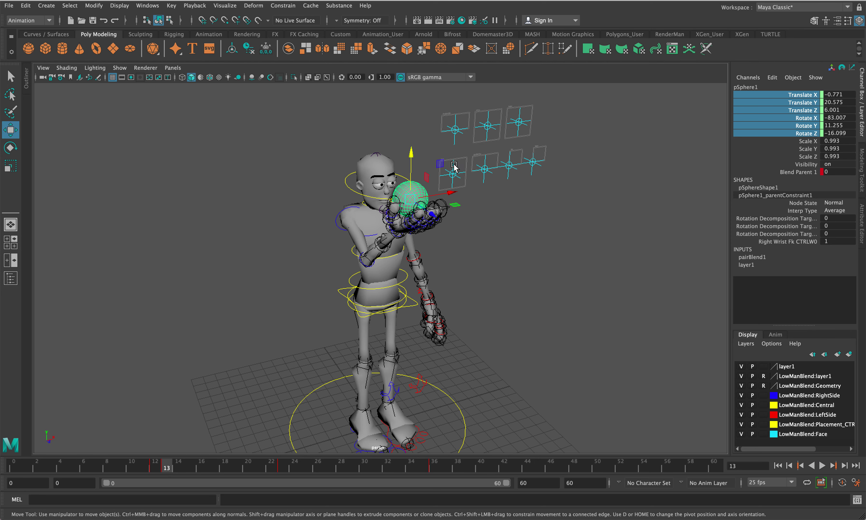
{"action": "left_click_drag", "start_coordinate": [413, 155], "coordinate": [421, 140]}
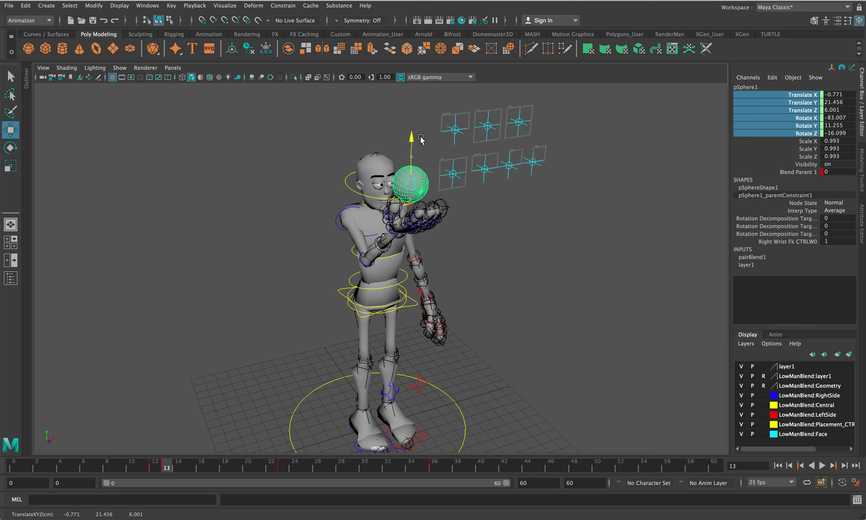
{"action": "right_click", "coordinate": [777, 127]}
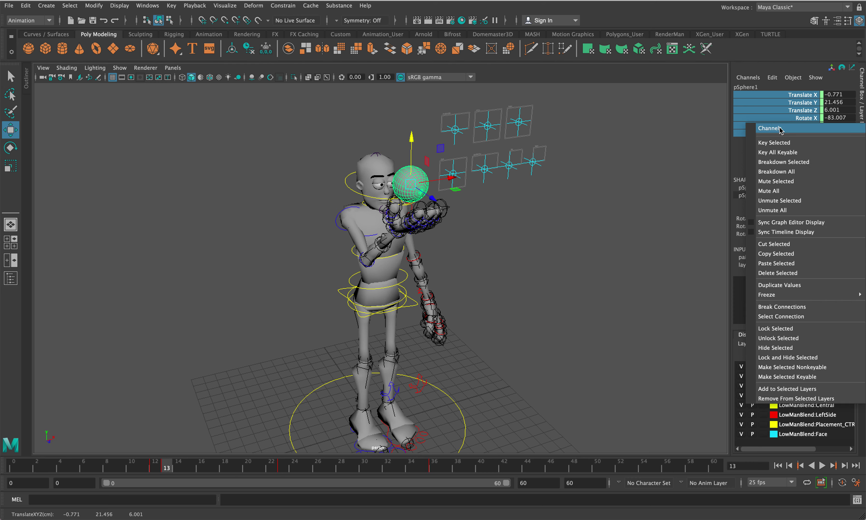
{"action": "left_click", "coordinate": [783, 145]}
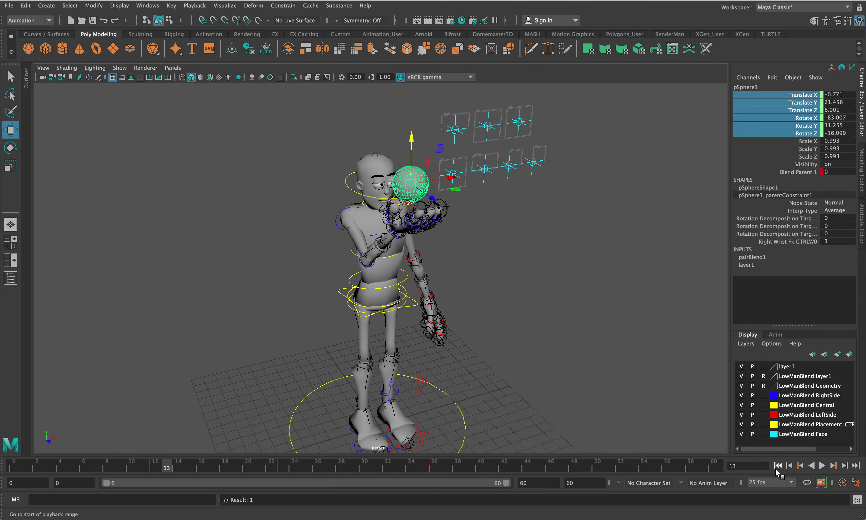
Play the animation from frame 0 to check how the sphere lifts off the hand
{"action": "left_click", "coordinate": [778, 466]}
{"action": "left_click", "coordinate": [822, 466]}
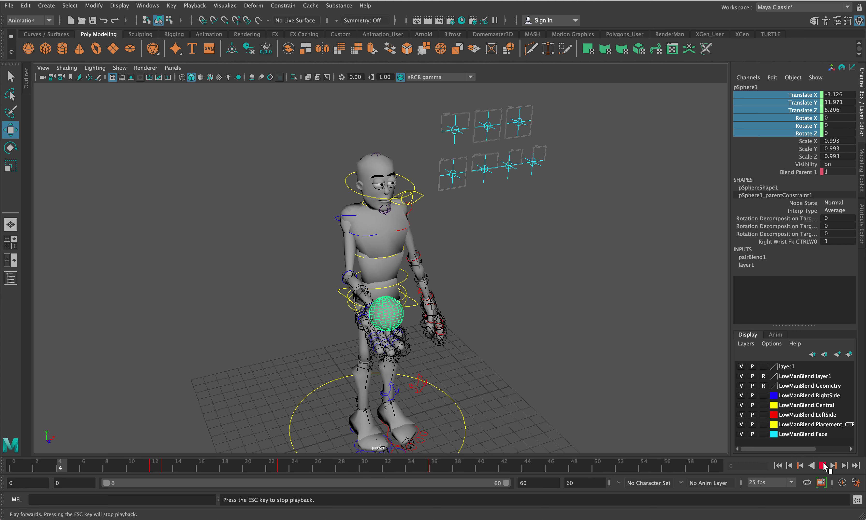
{"action": "left_click", "coordinate": [822, 466]}
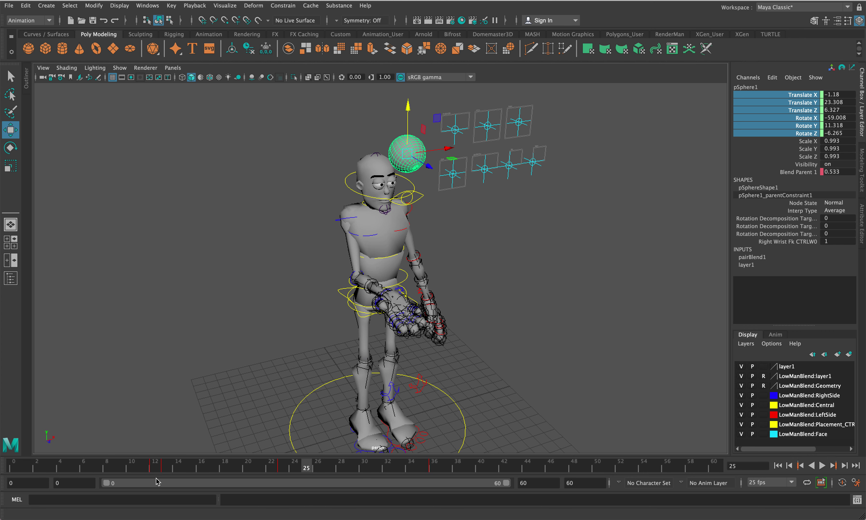
Key the sphere's Blend Parent 1 at a value of 1 on frame 11
{"action": "mouse_move", "coordinate": [159, 471]}
{"action": "left_mouse_down"}
{"action": "mouse_move", "coordinate": [179, 469]}
{"action": "mouse_move", "coordinate": [134, 468]}
{"action": "mouse_move", "coordinate": [169, 469]}
{"action": "mouse_move", "coordinate": [137, 471]}
{"action": "mouse_move", "coordinate": [154, 470]}
{"action": "mouse_move", "coordinate": [146, 470]}
{"action": "left_mouse_up"}
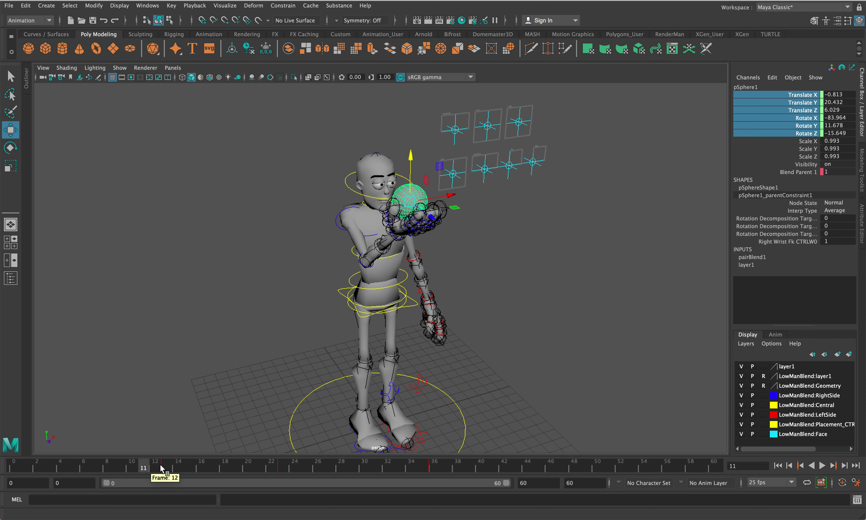
{"action": "left_click", "coordinate": [804, 174]}
{"action": "right_click", "coordinate": [804, 173]}
{"action": "left_click", "coordinate": [798, 190]}
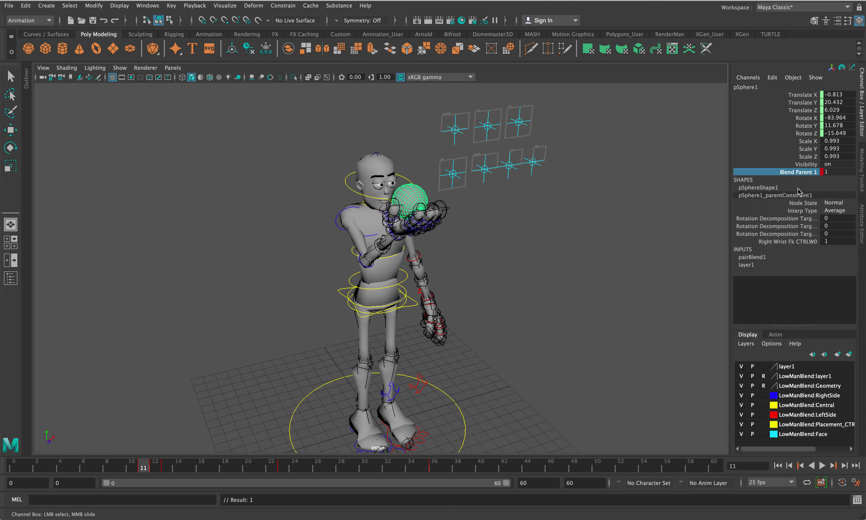
Set the sphere's Blend Parent 1 to 0 at frame 12 and key it
{"action": "left_click", "coordinate": [155, 468]}
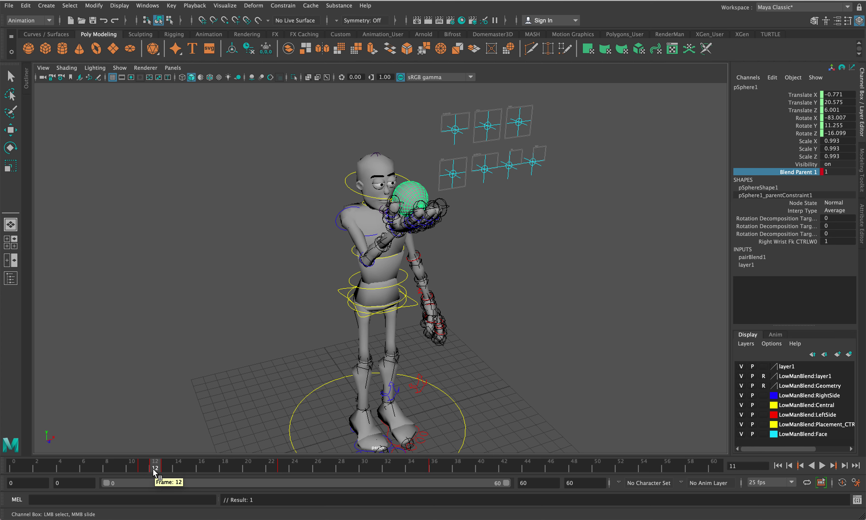
{"action": "double_click", "coordinate": [843, 171]}
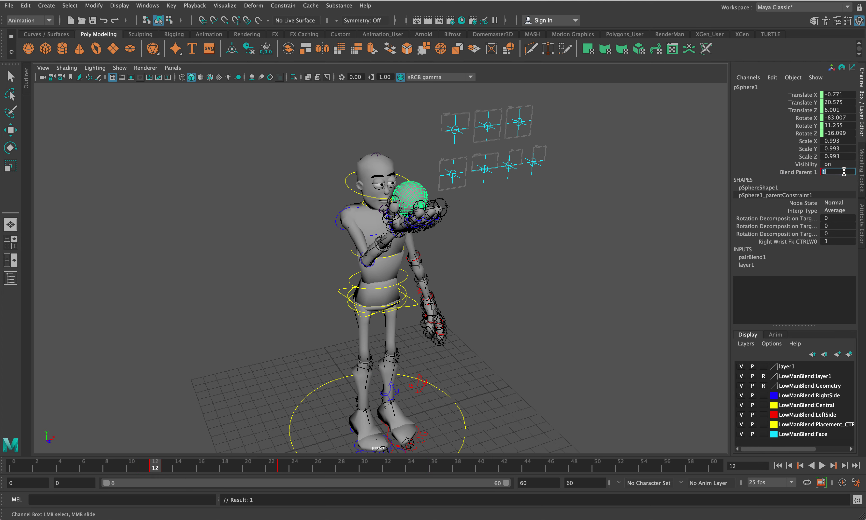
{"action": "key", "text": "Return"}
{"action": "right_click", "coordinate": [809, 174]}
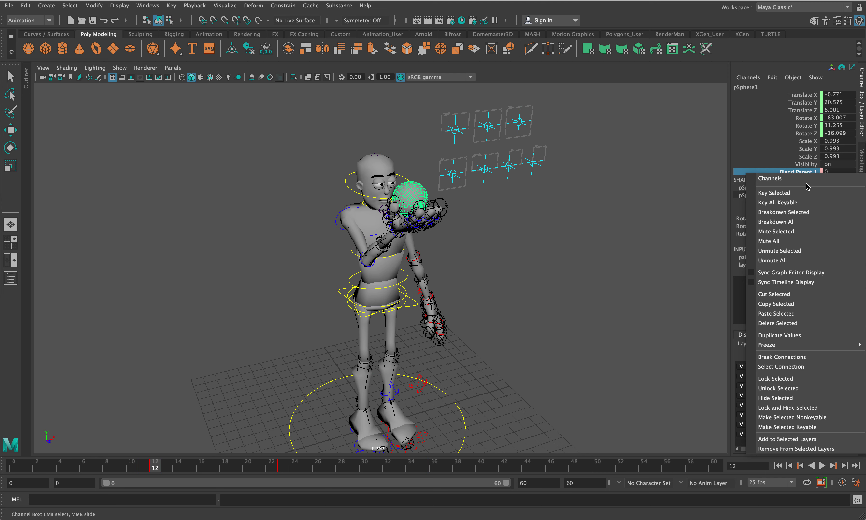
{"action": "left_click", "coordinate": [807, 192]}
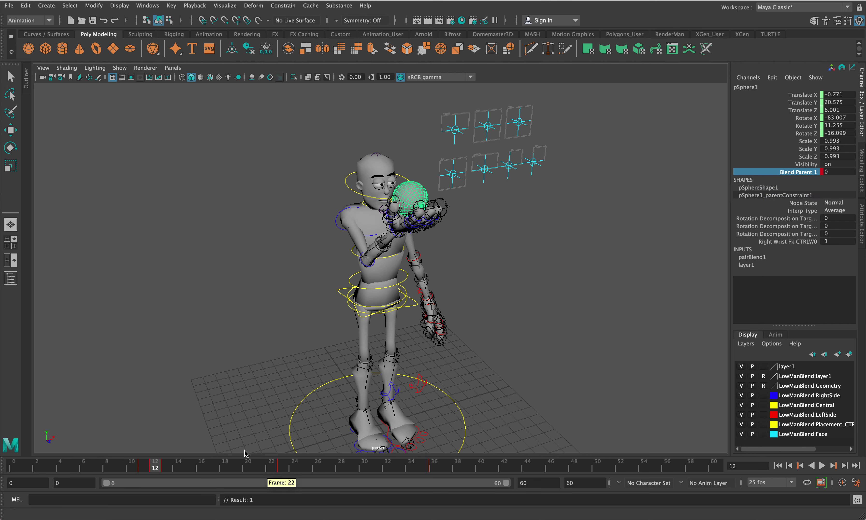
Scrub the early frames and play on from frame 10 to review the sphere's release from the hand
{"action": "left_click", "coordinate": [46, 469]}
{"action": "left_click_drag", "start_coordinate": [46, 469], "coordinate": [131, 467]}
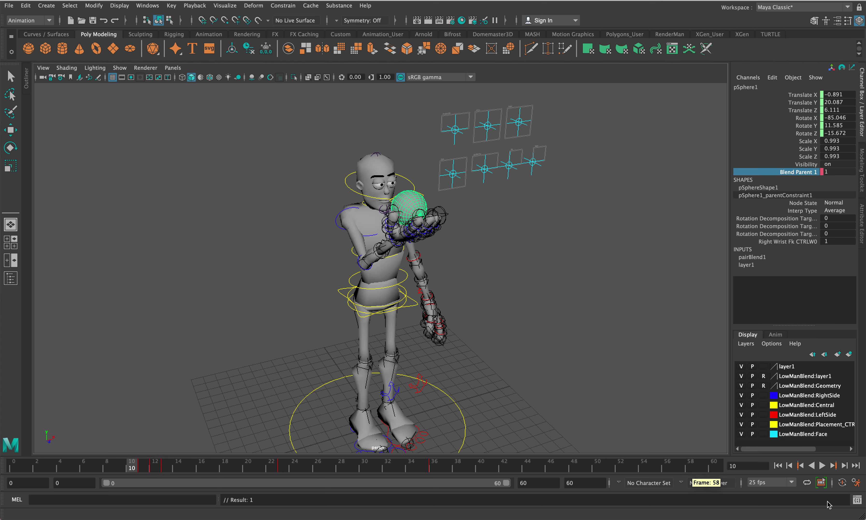
{"action": "left_click", "coordinate": [822, 466]}
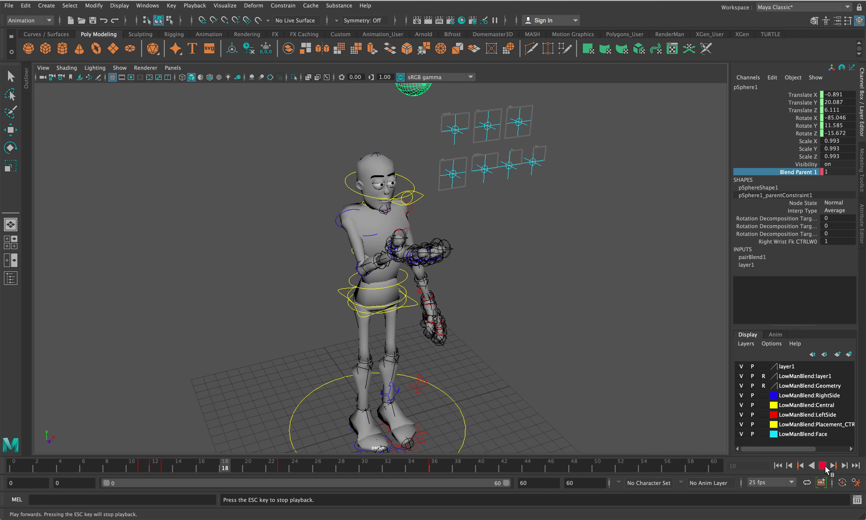
{"action": "left_click", "coordinate": [822, 466]}
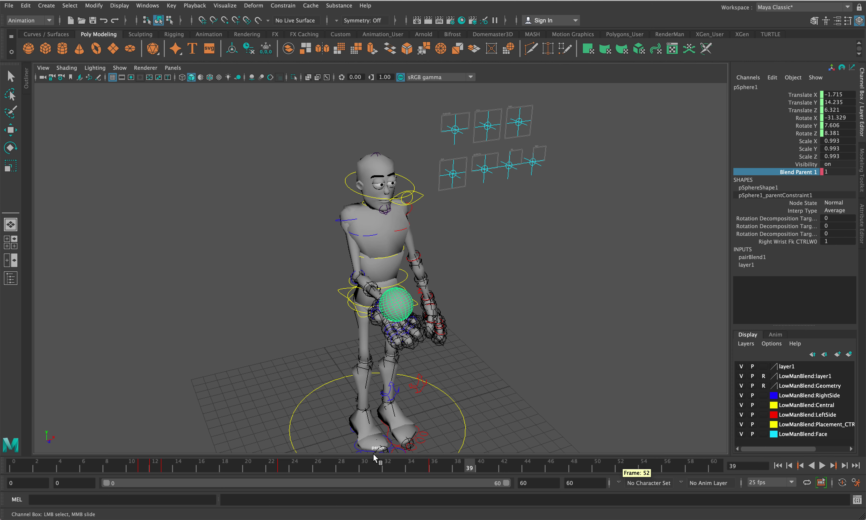
Delete the sphere's Blend Parent 1 key at frame 11
{"action": "left_click", "coordinate": [142, 468]}
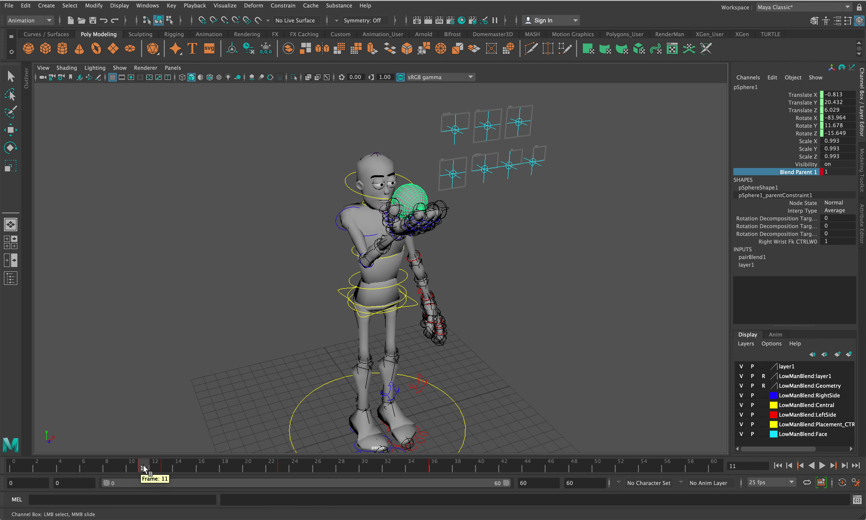
{"action": "left_click", "coordinate": [843, 171]}
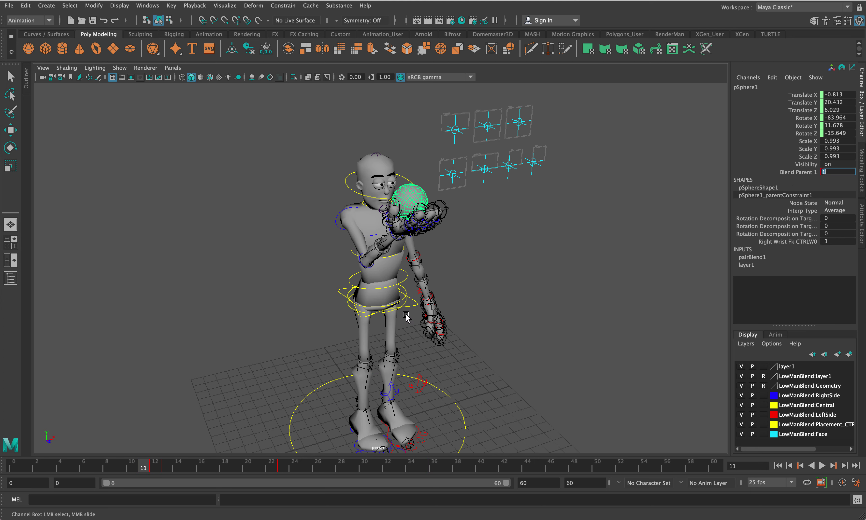
{"action": "right_click", "coordinate": [144, 468]}
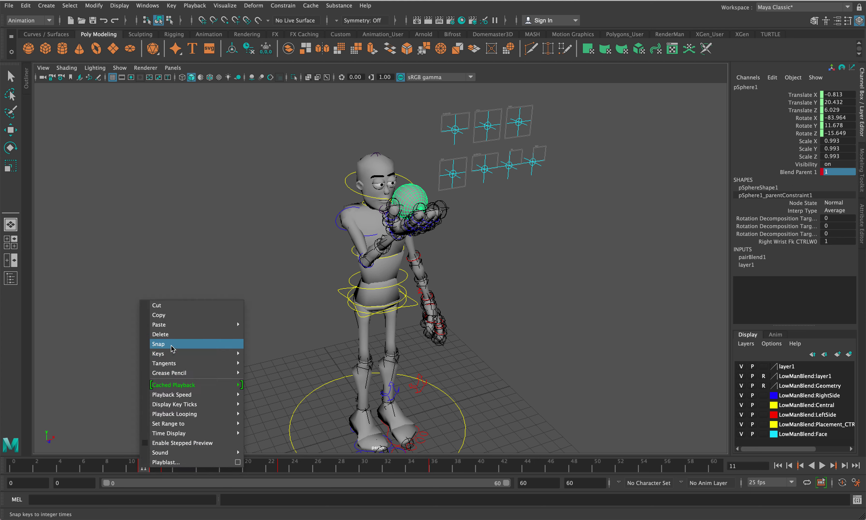
{"action": "left_click", "coordinate": [174, 335]}
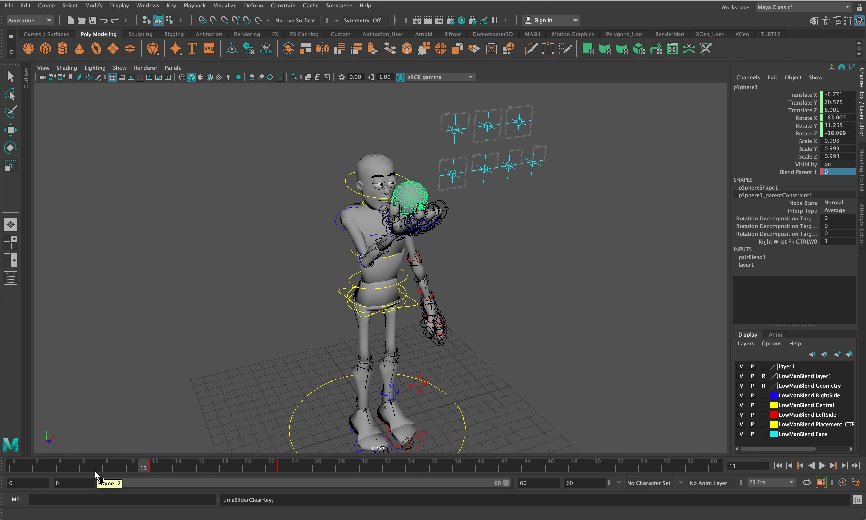
Set the sphere's Blend Parent 1 to 1 at frame 9 and key it
{"action": "left_click_drag", "start_coordinate": [95, 471], "coordinate": [108, 467]}
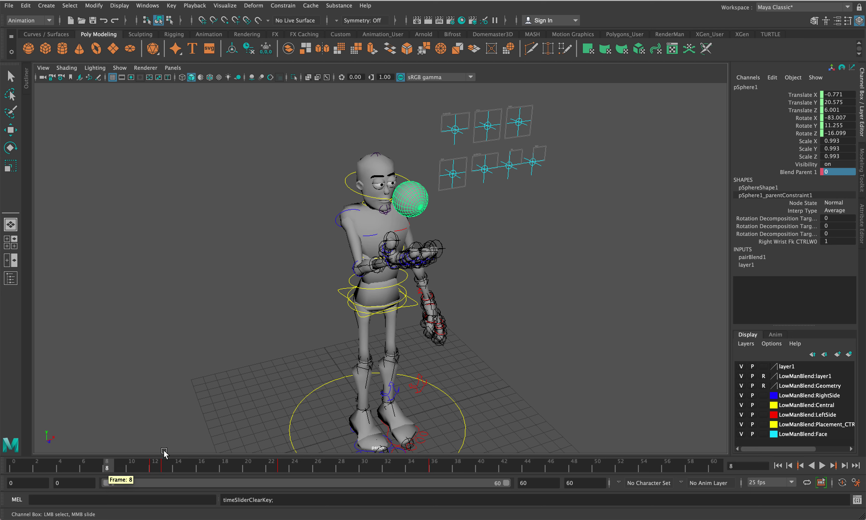
{"action": "mouse_move", "coordinate": [134, 470]}
{"action": "left_mouse_down"}
{"action": "mouse_move", "coordinate": [140, 467]}
{"action": "mouse_move", "coordinate": [124, 468]}
{"action": "left_mouse_up"}
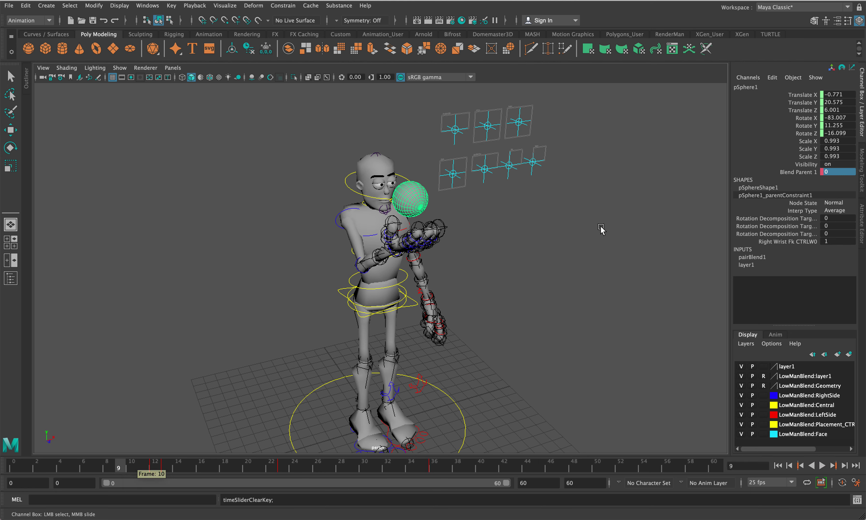
{"action": "double_click", "coordinate": [830, 174]}
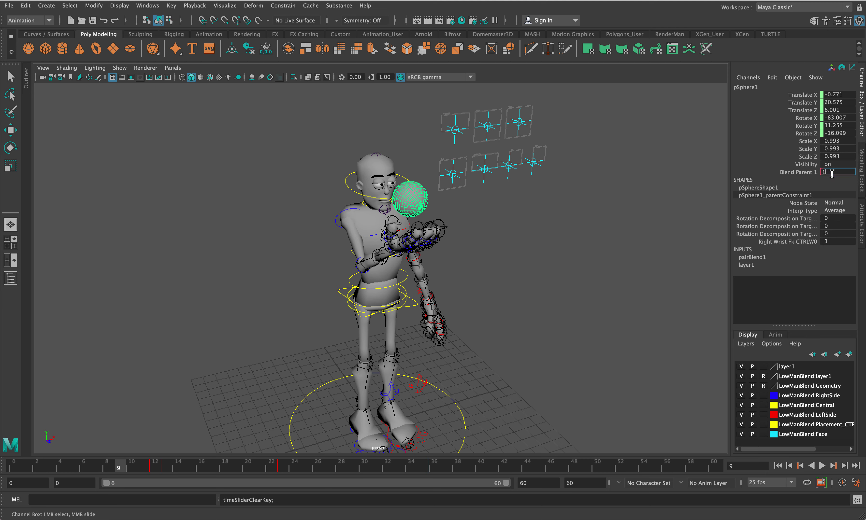
{"action": "key", "text": "Return"}
{"action": "right_click", "coordinate": [810, 173]}
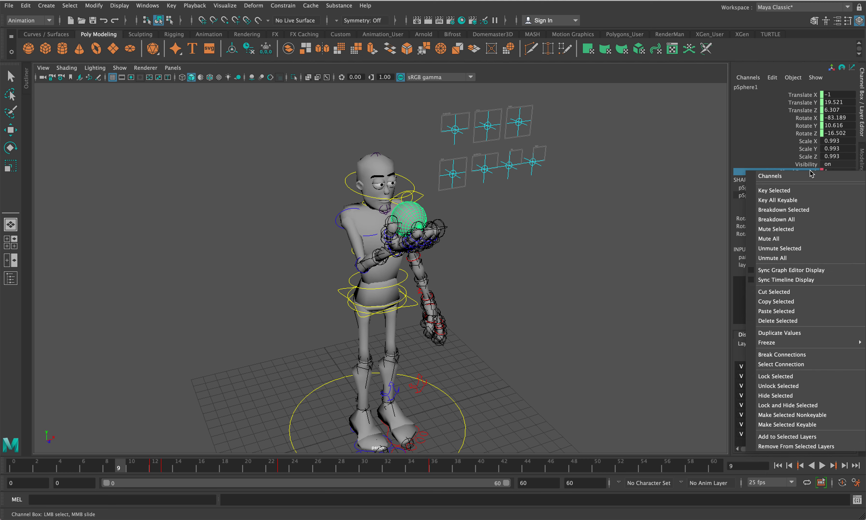
{"action": "left_click", "coordinate": [806, 188]}
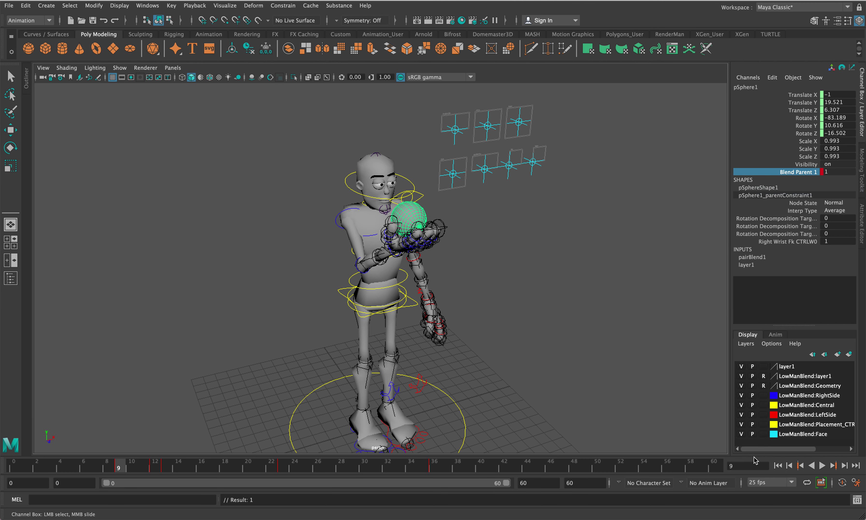
Play the animation from frame 0 to review the toss with the revised Blend Parent 1 keys
{"action": "left_click", "coordinate": [776, 466]}
{"action": "left_click", "coordinate": [824, 466]}
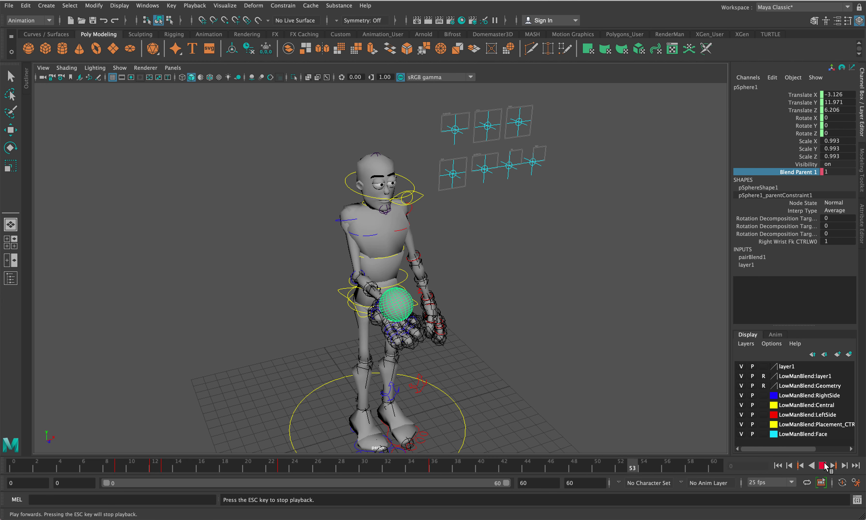
{"action": "left_click", "coordinate": [824, 466]}
{"action": "left_click", "coordinate": [824, 466]}
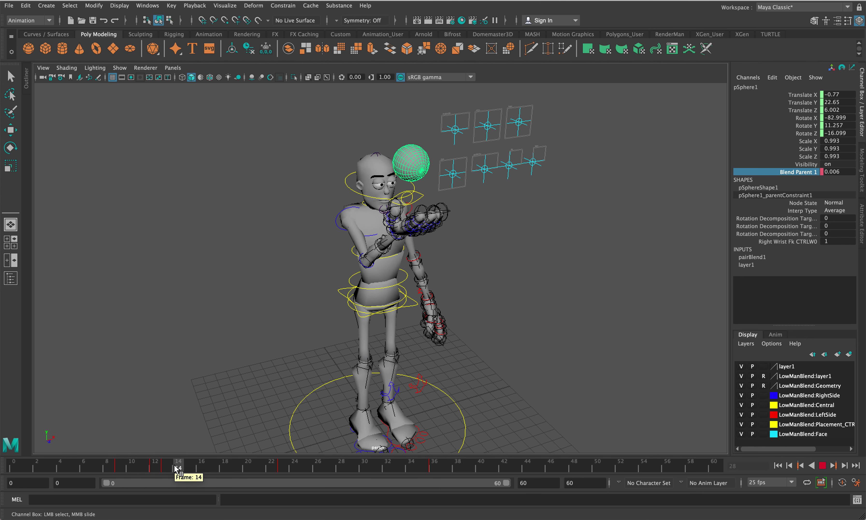
Try deleting the sphere's translate and rotate animation at frame 12, scrub to check its motion, and undo the deletion
{"action": "left_click", "coordinate": [156, 468]}
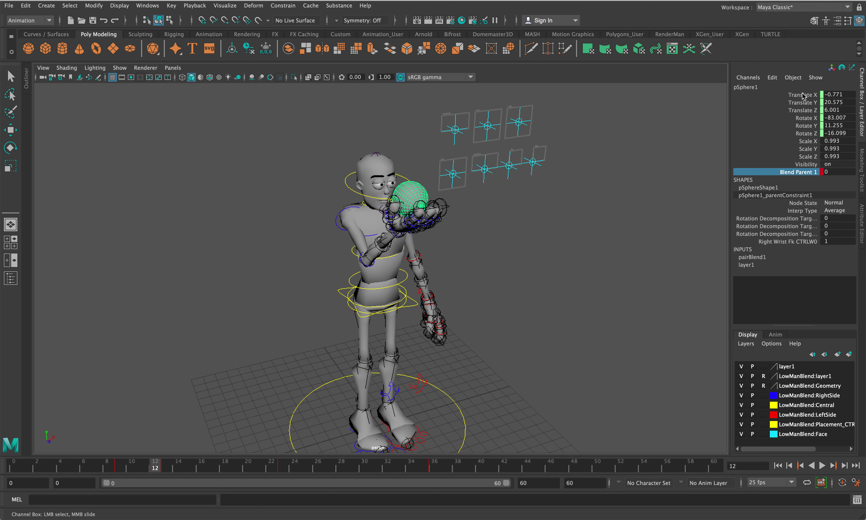
{"action": "left_click_drag", "start_coordinate": [804, 95], "coordinate": [814, 137]}
{"action": "right_click", "coordinate": [815, 137]}
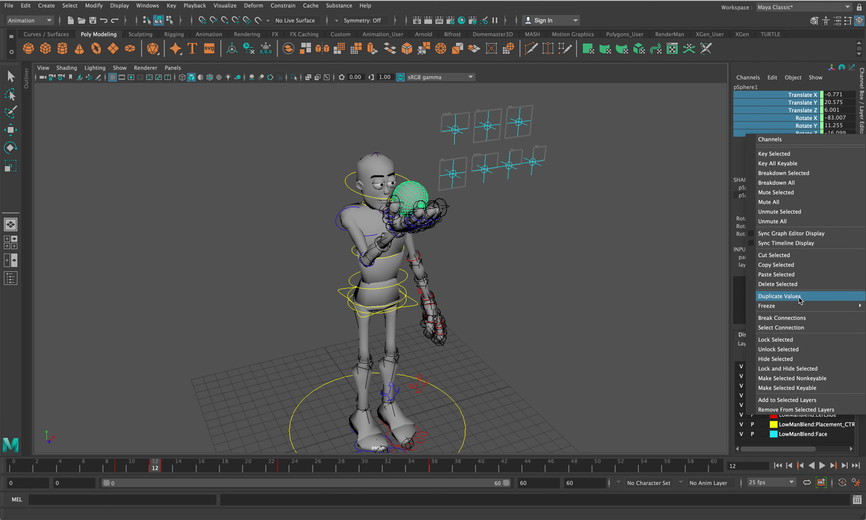
{"action": "left_click", "coordinate": [793, 308]}
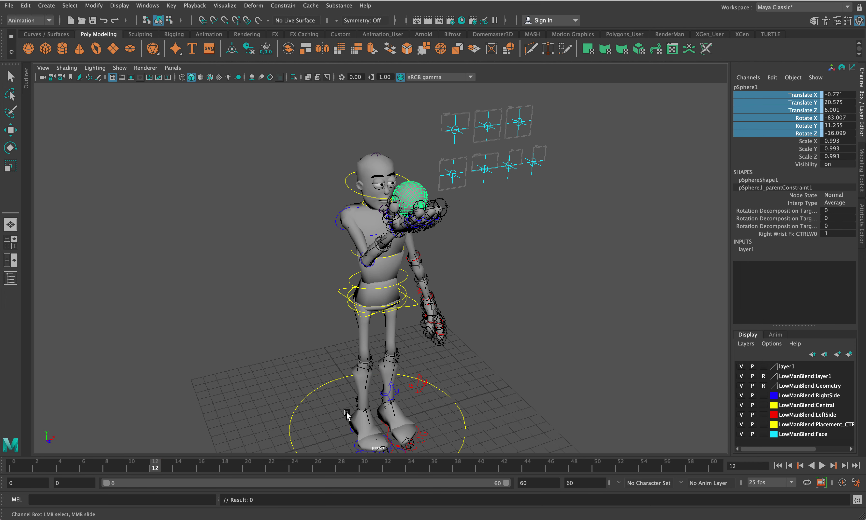
{"action": "left_click", "coordinate": [119, 467]}
{"action": "left_click_drag", "start_coordinate": [120, 468], "coordinate": [225, 469]}
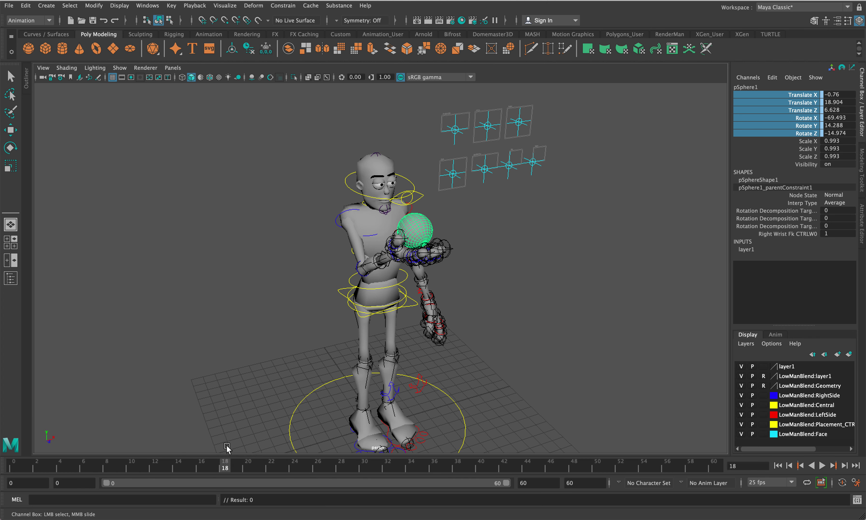
{"action": "key", "text": "ctrl+z"}
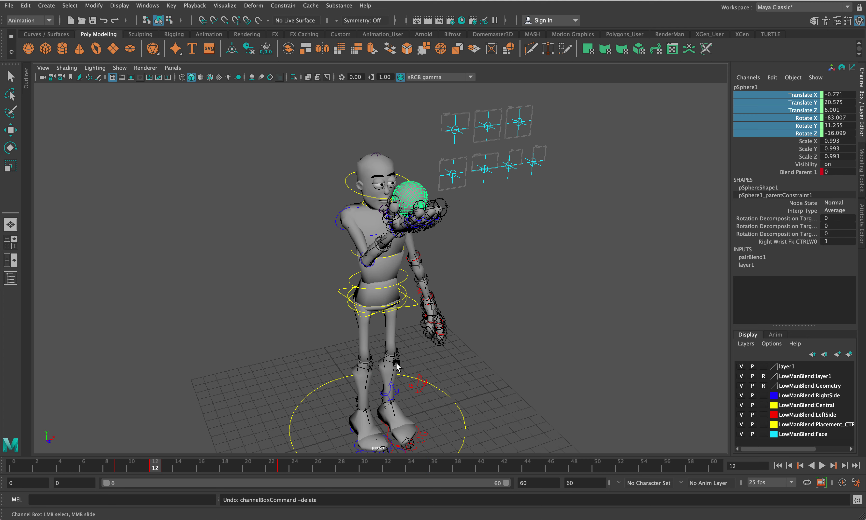
Play and scrub the animation, and compare the sphere's Blend Parent 1 value at frames 12 and 9
{"action": "key", "text": "alt+v"}
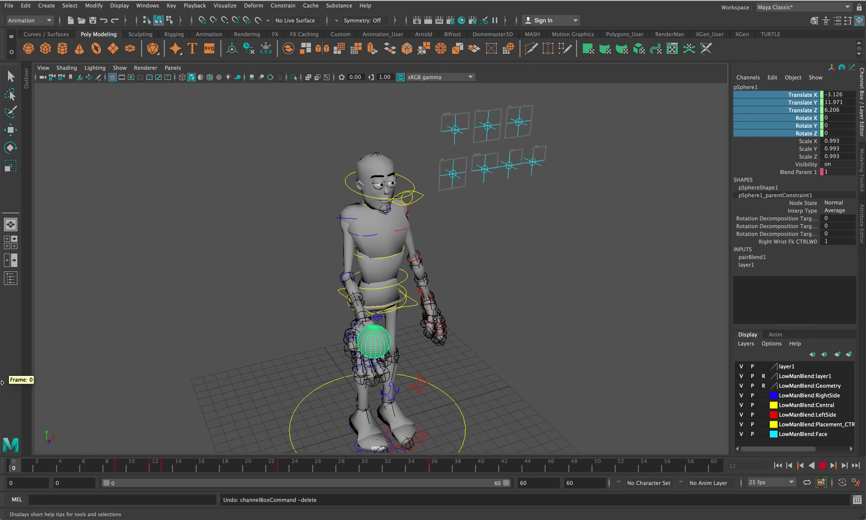
{"action": "left_click_drag", "start_coordinate": [354, 369], "coordinate": [144, 386]}
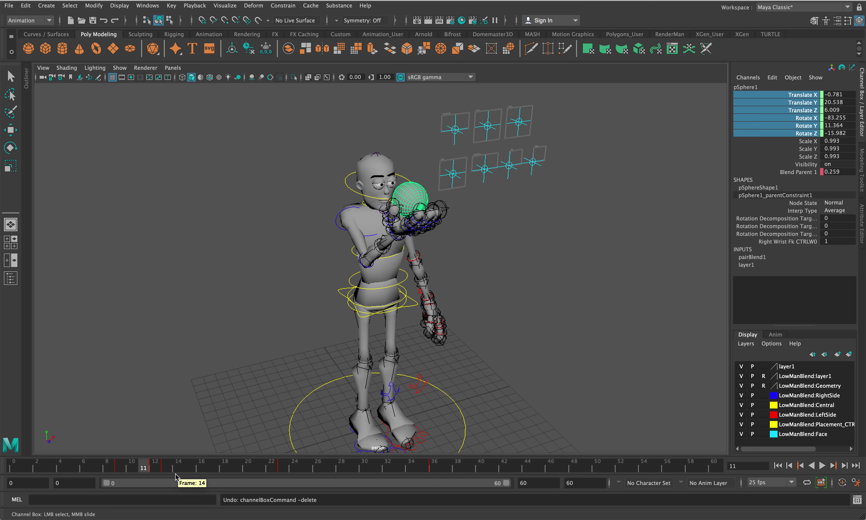
{"action": "left_click", "coordinate": [155, 469]}
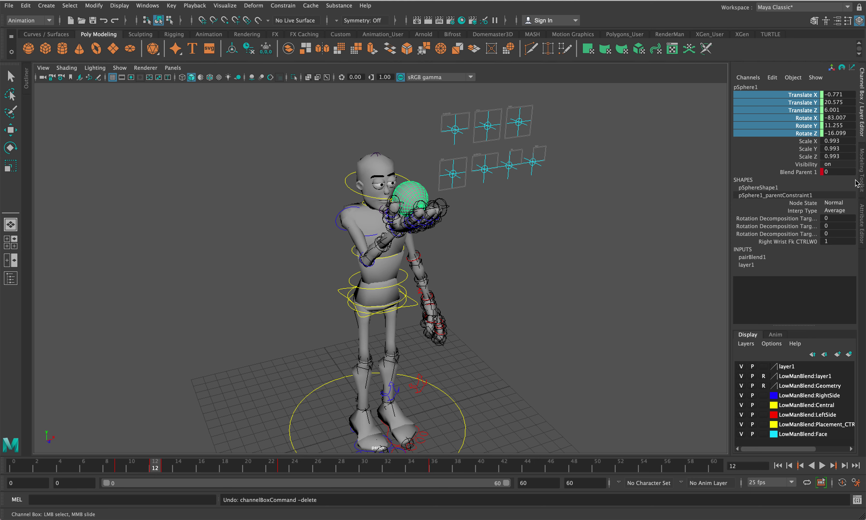
{"action": "left_click", "coordinate": [118, 467]}
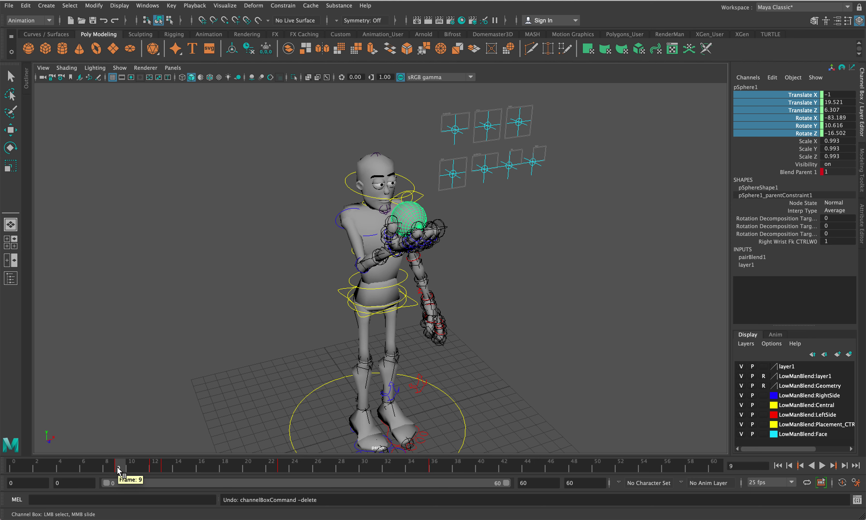